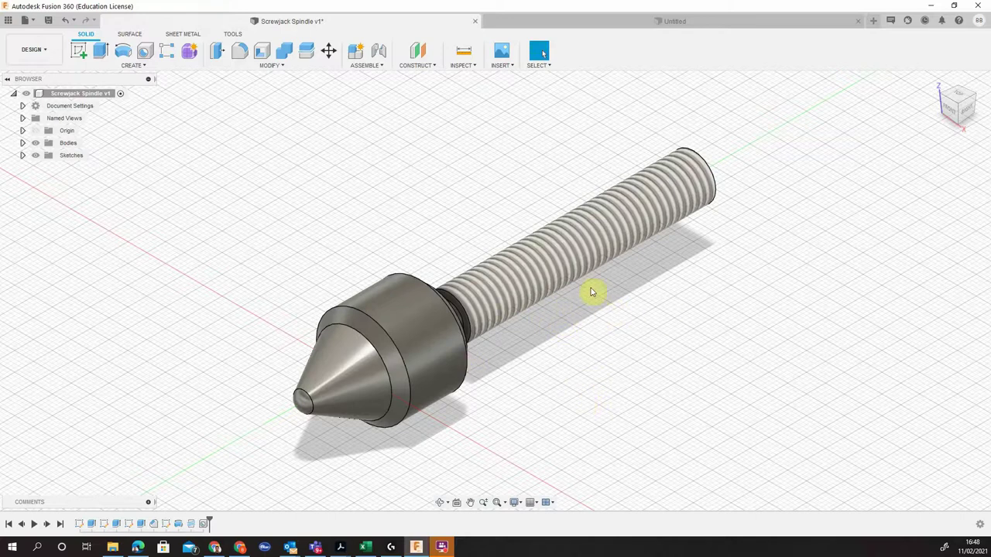
# - Orbit the Screwjack Spindle v1 model, reset it to the home view, then switch to the Untitled design
pyautogui.keyDown('shift'); pyautogui.moveTo(611, 292); pyautogui.dragTo(573, 263, button='middle'); pyautogui.keyUp('shift')
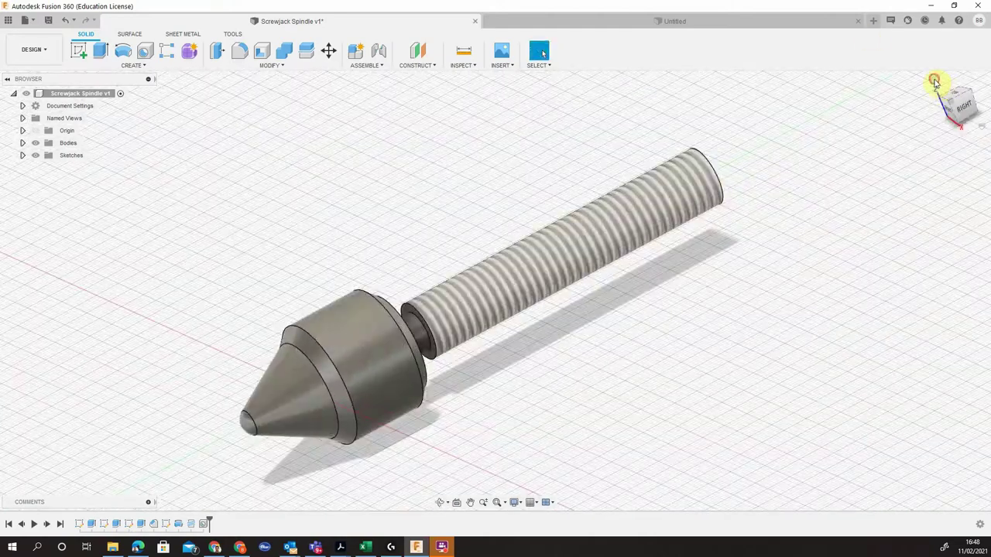
pyautogui.click(936, 82)
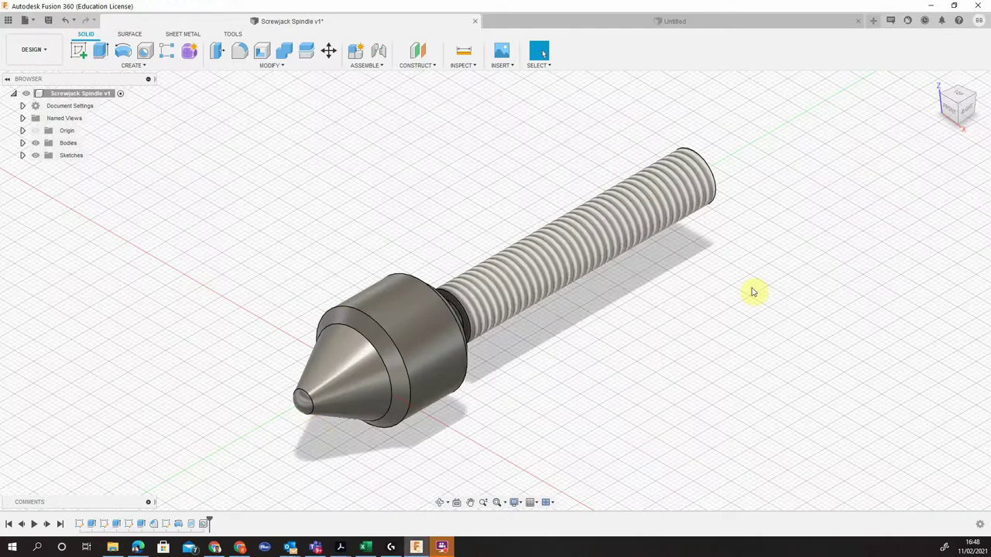
pyautogui.hotkey('ctrl', 'Tab')
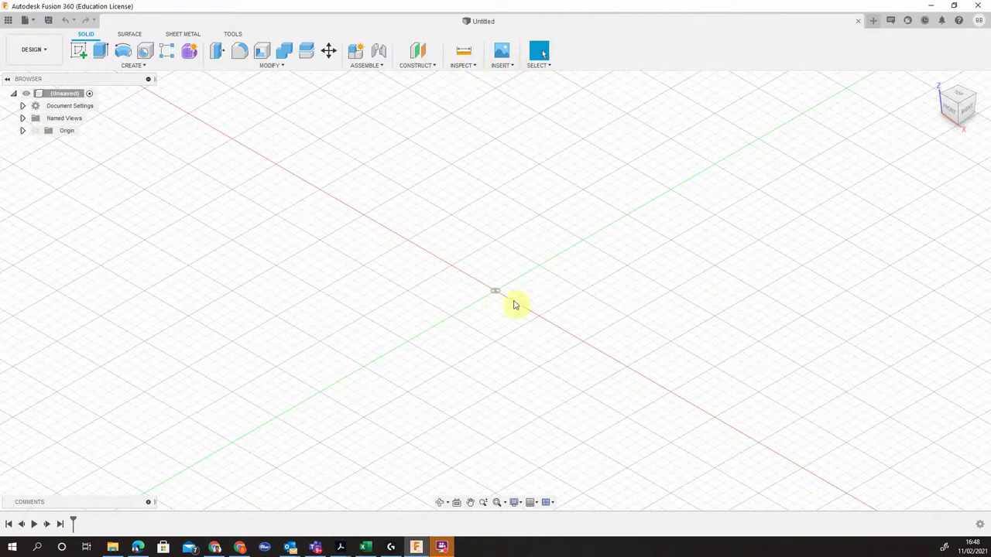
# - Save the blank design as 'Screwjack Spindle Tutorial' in the Admin Project
pyautogui.click(50, 20)
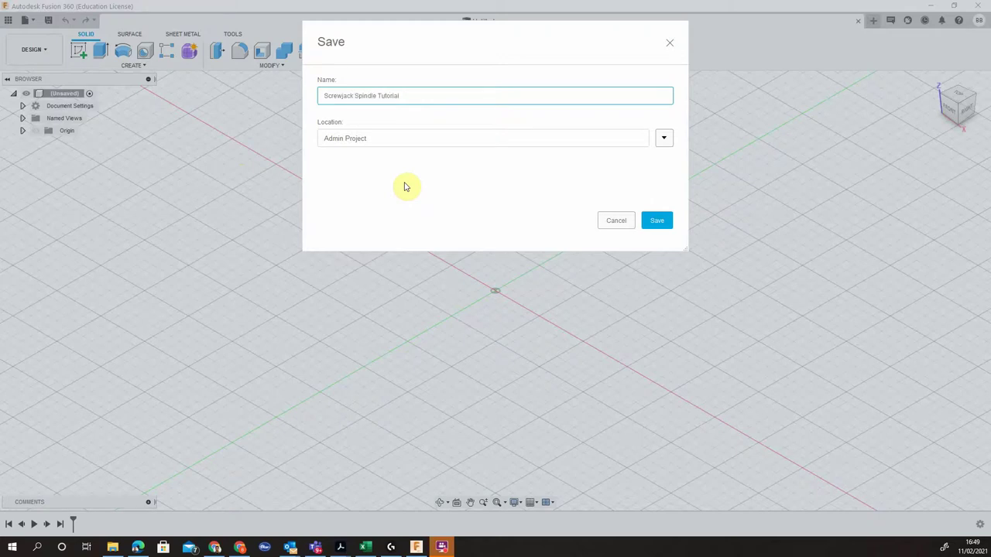
pyautogui.click(657, 221)
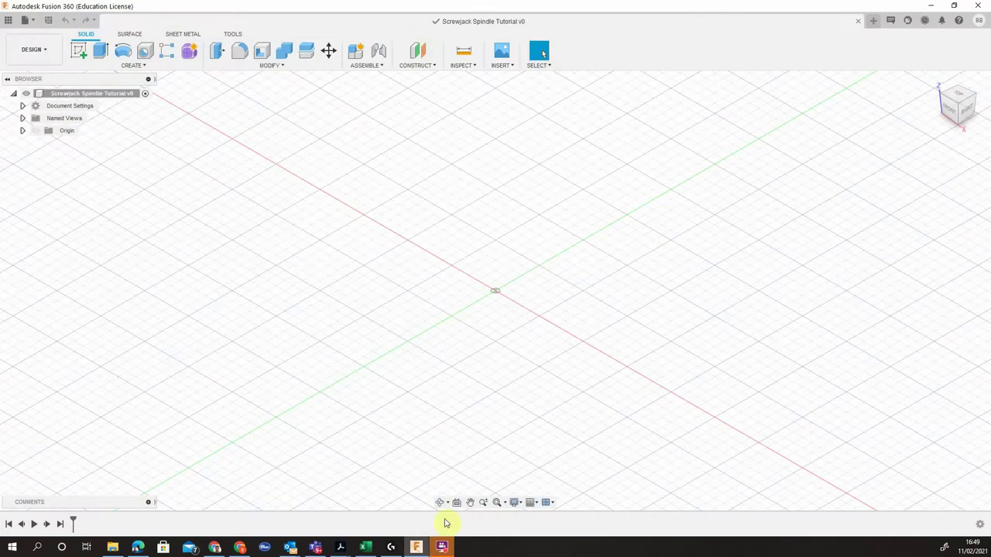
pyautogui.moveTo(391, 548)
# - Review the Screwjack Spindle.pdf drawing in Acrobat Reader, then minimise it to return to Fusion
pyautogui.moveTo(341, 546)
pyautogui.click(383, 519)
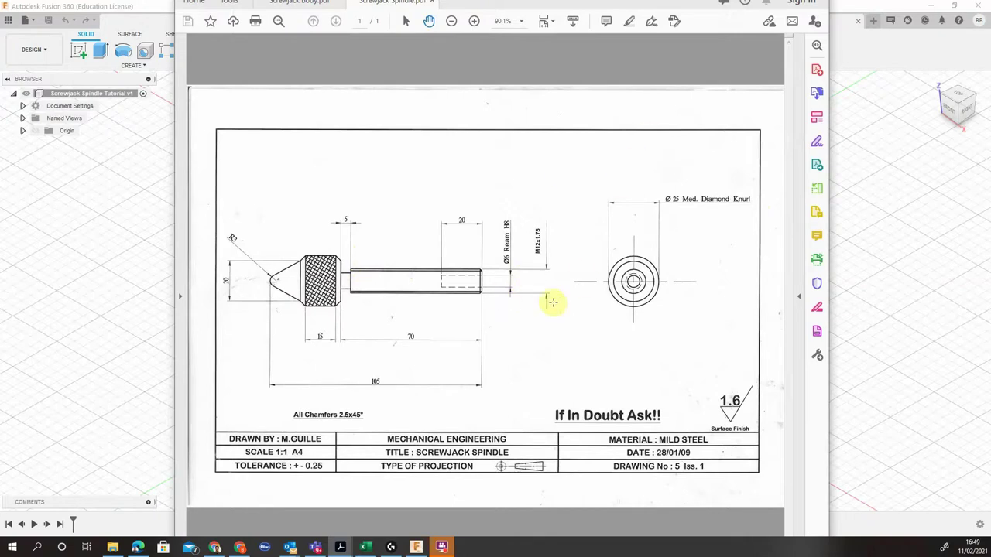
pyautogui.click(145, 350)
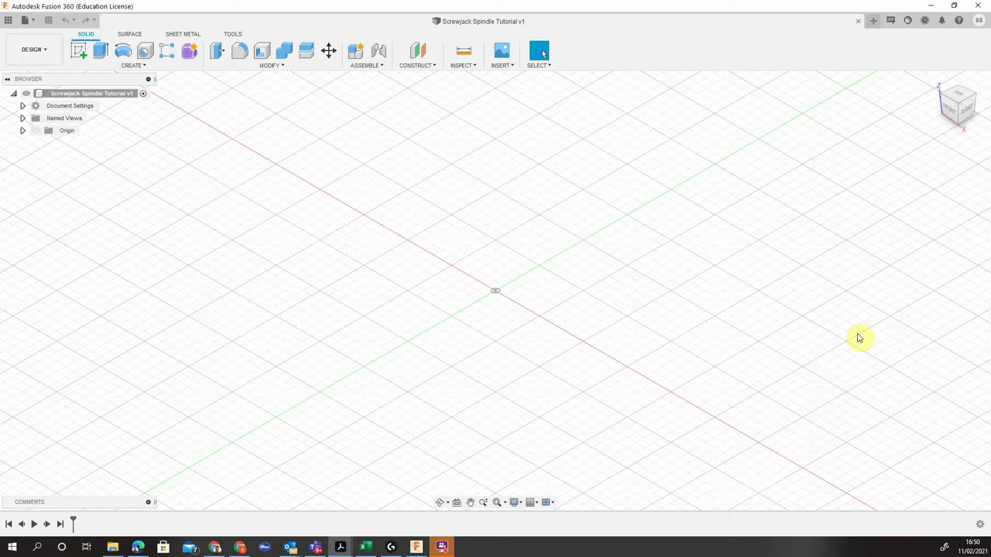
# - Sketch a 25 mm diameter circle centred on the origin on the front plane
pyautogui.click(951, 111)
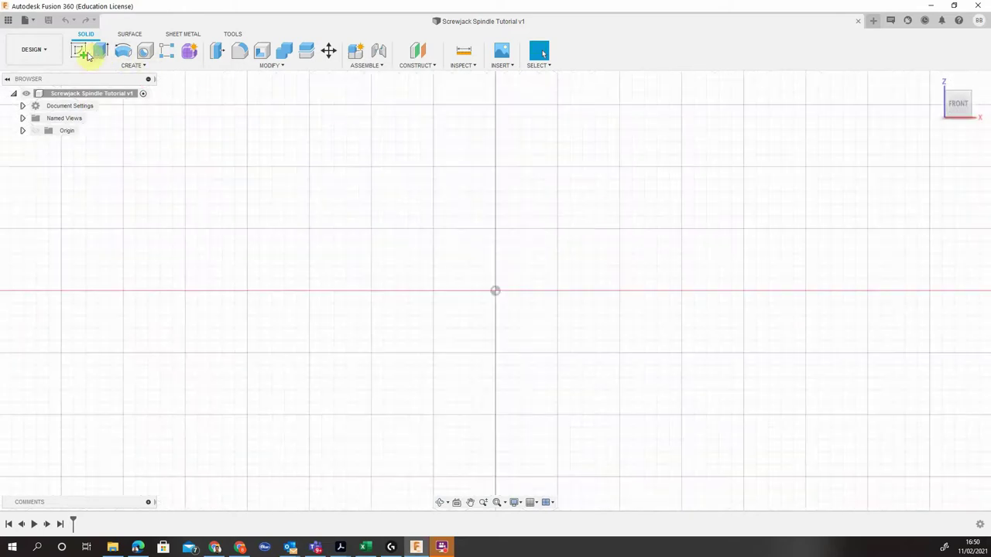
pyautogui.click(80, 53)
pyautogui.click(524, 260)
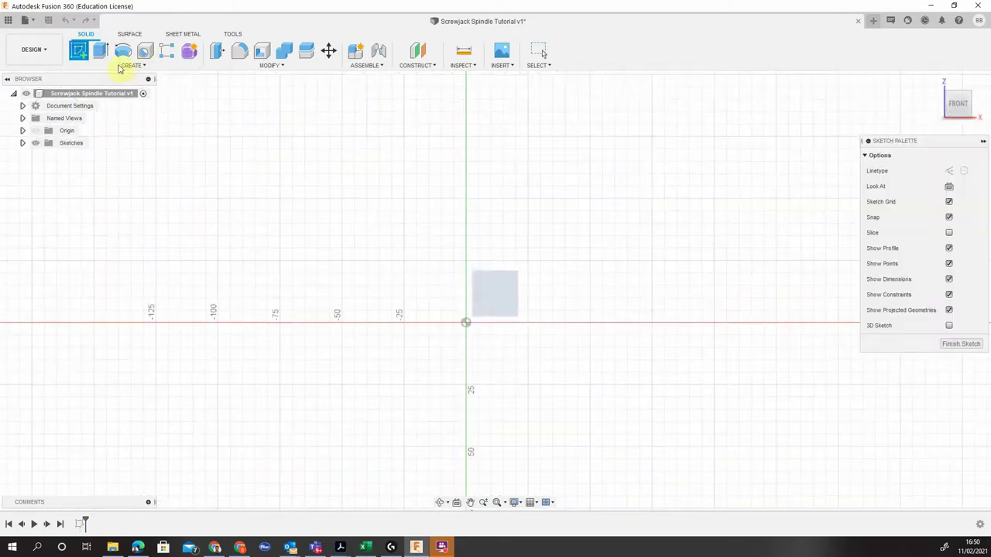
pyautogui.click(123, 50)
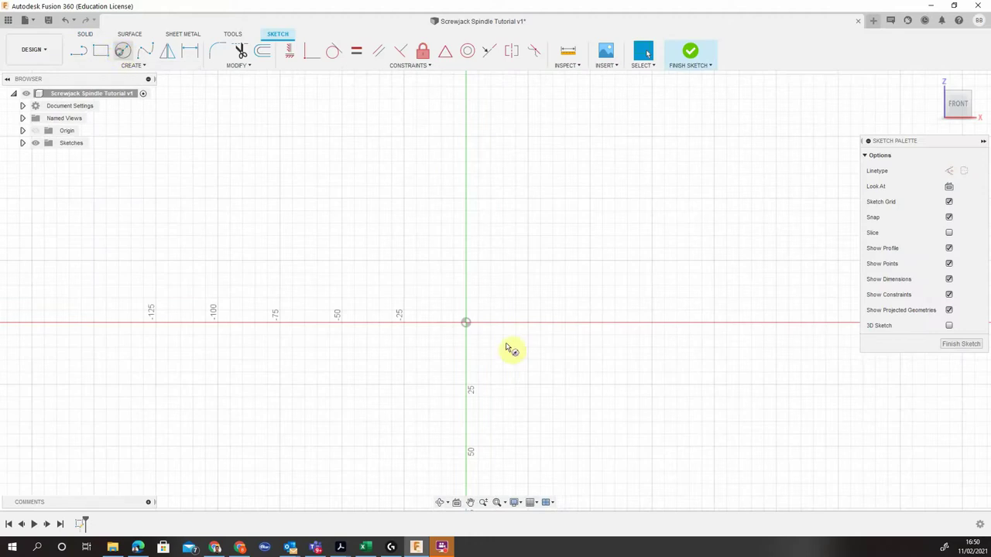
pyautogui.click(466, 324)
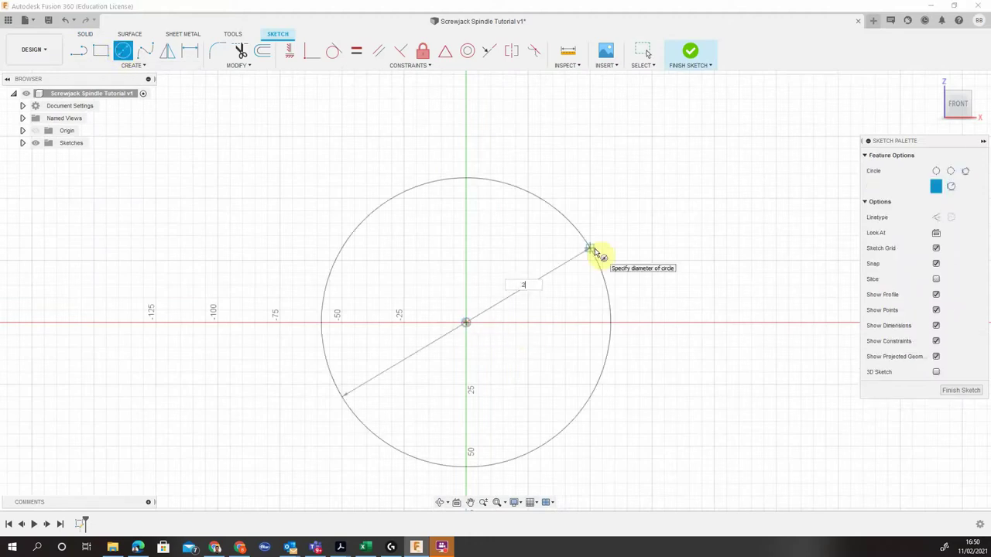
pyautogui.write('25')
pyautogui.press('Return')
pyautogui.press('Escape')
# - Extrude the 25 mm circle 20 mm into a solid cylinder
pyautogui.scroll(3, 418, 376)
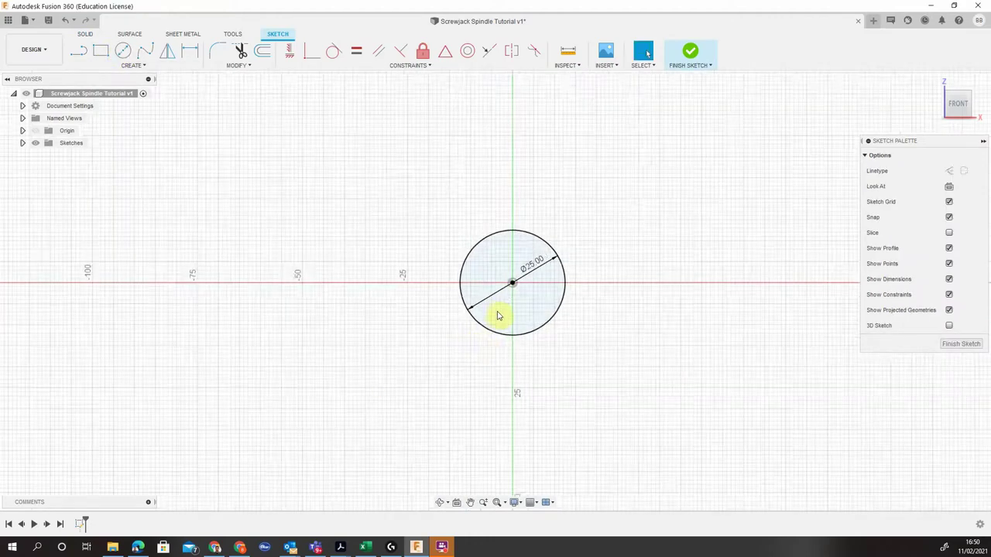
pyautogui.scroll(2, 575, 260)
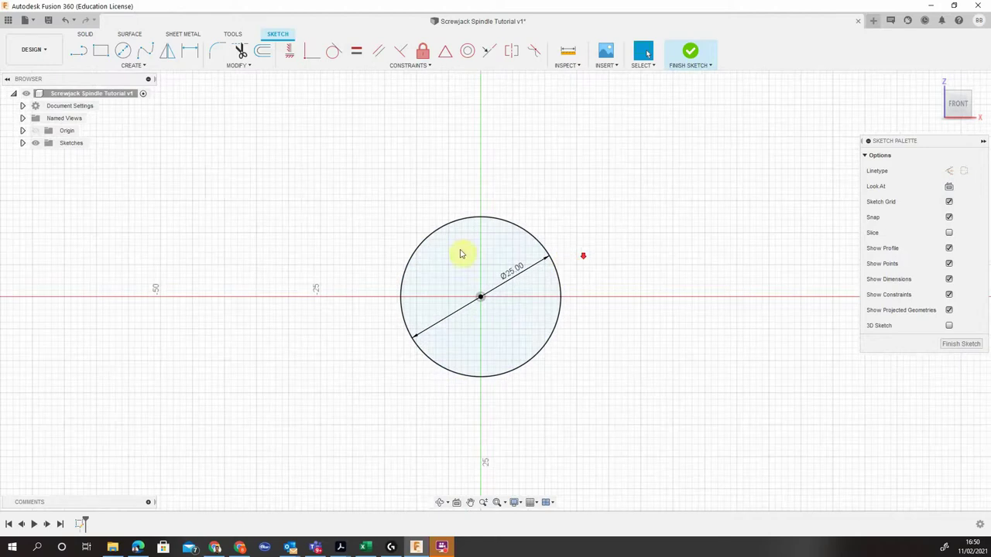
pyautogui.click(87, 34)
pyautogui.click(101, 50)
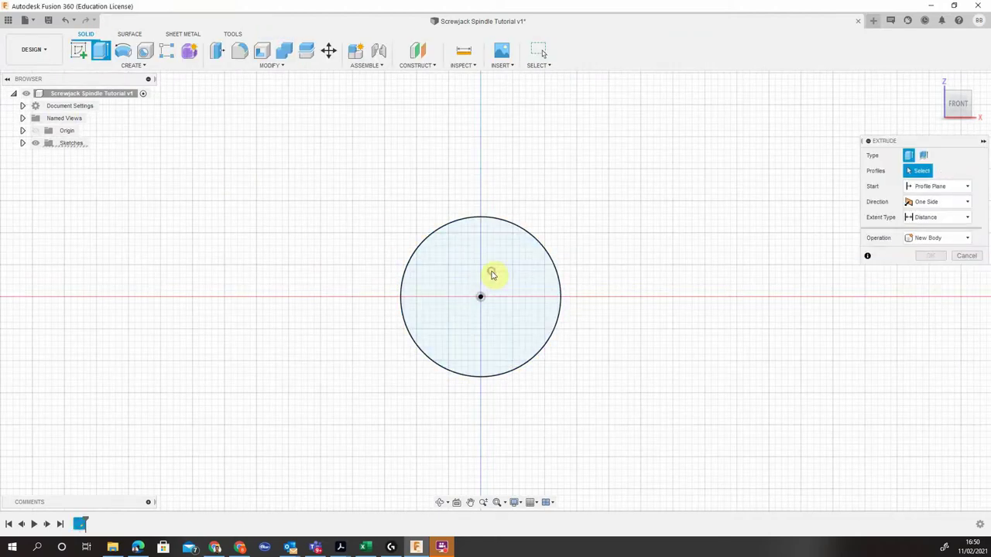
pyautogui.click(491, 275)
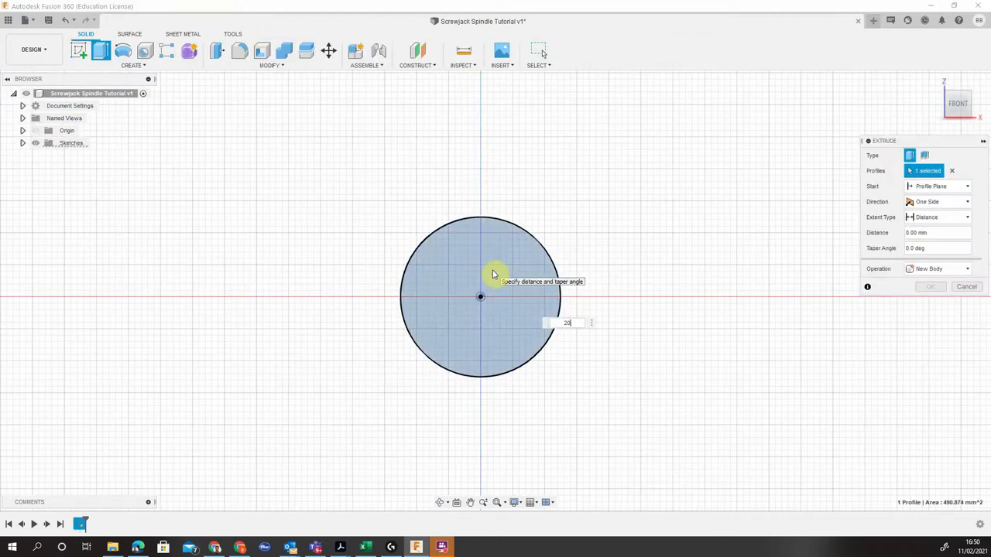
pyautogui.write('20')
pyautogui.press('Return')
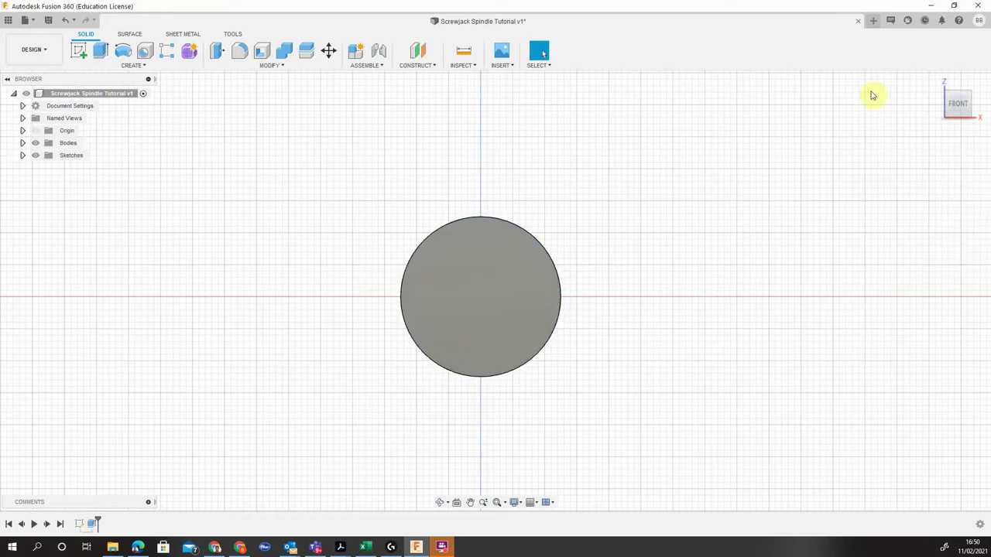
# - Chamfer the cylinder's front and back circular edges by 2.5 mm
pyautogui.click(936, 108)
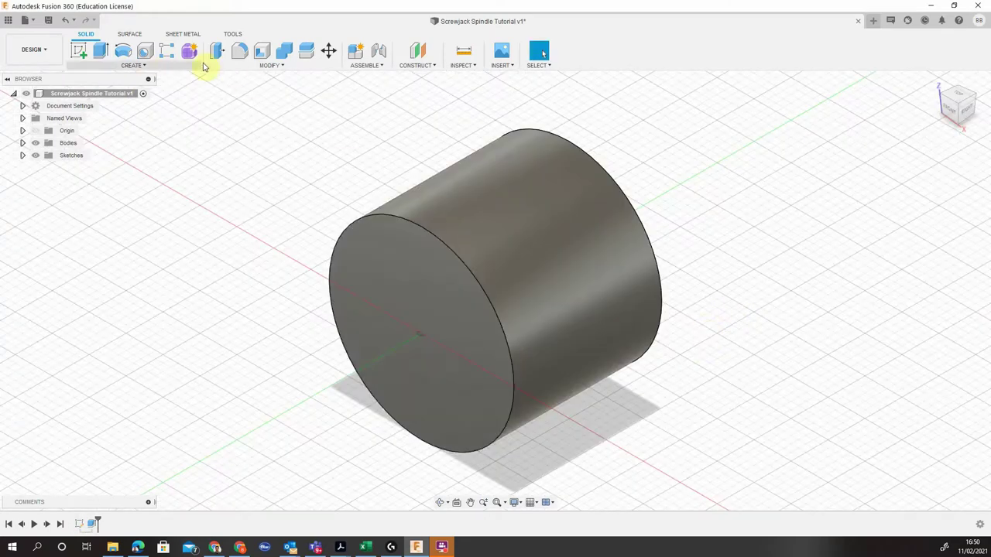
pyautogui.click(232, 65)
pyautogui.click(229, 100)
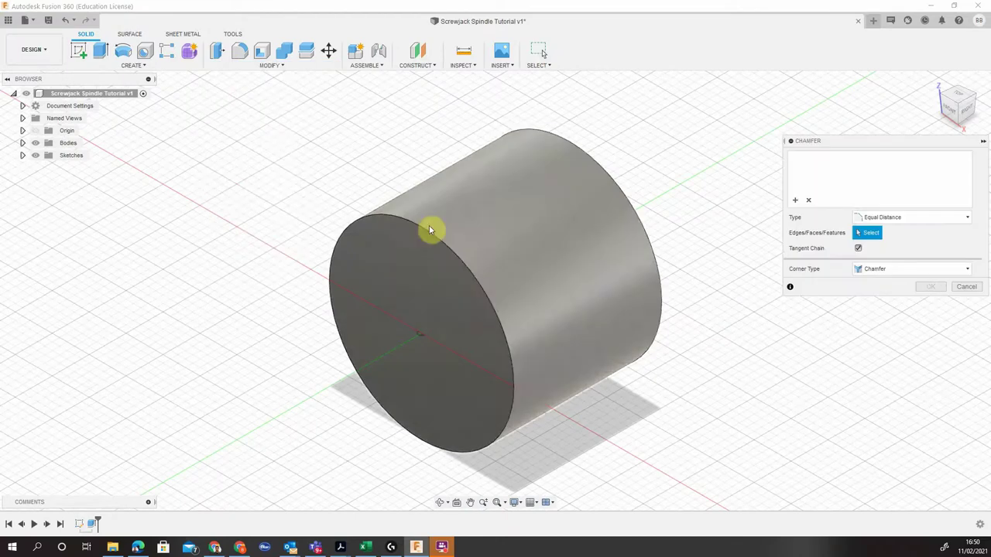
pyautogui.click(430, 229)
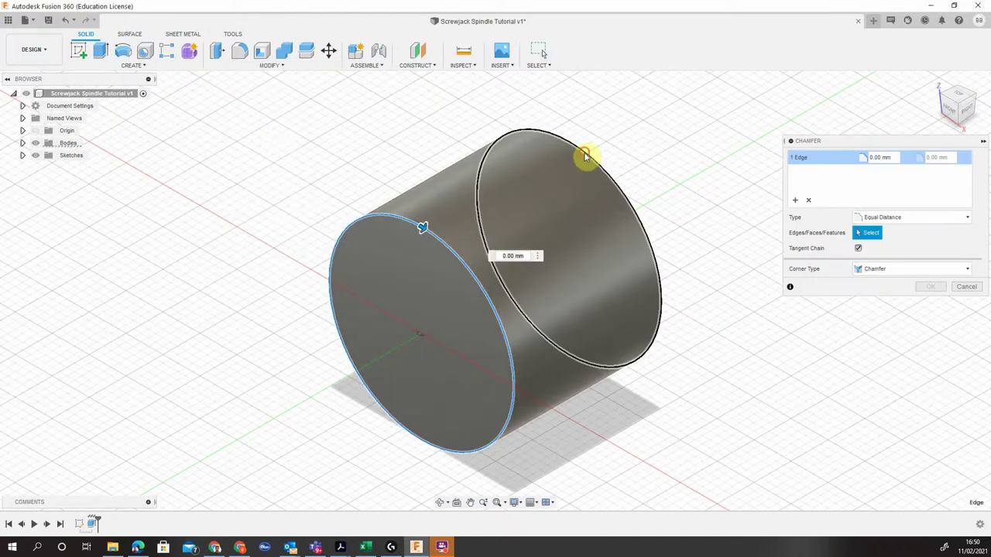
pyautogui.click(585, 157)
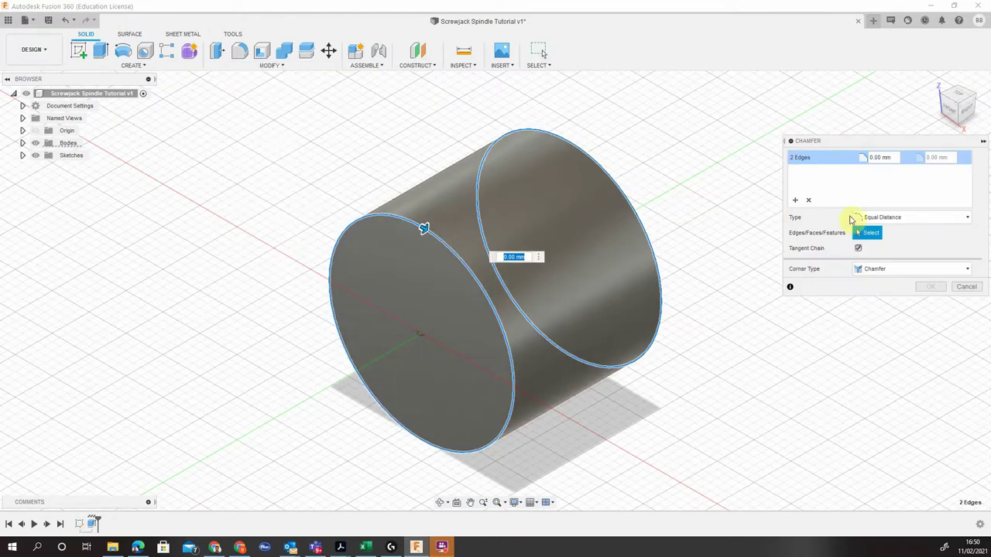
pyautogui.press('Return')
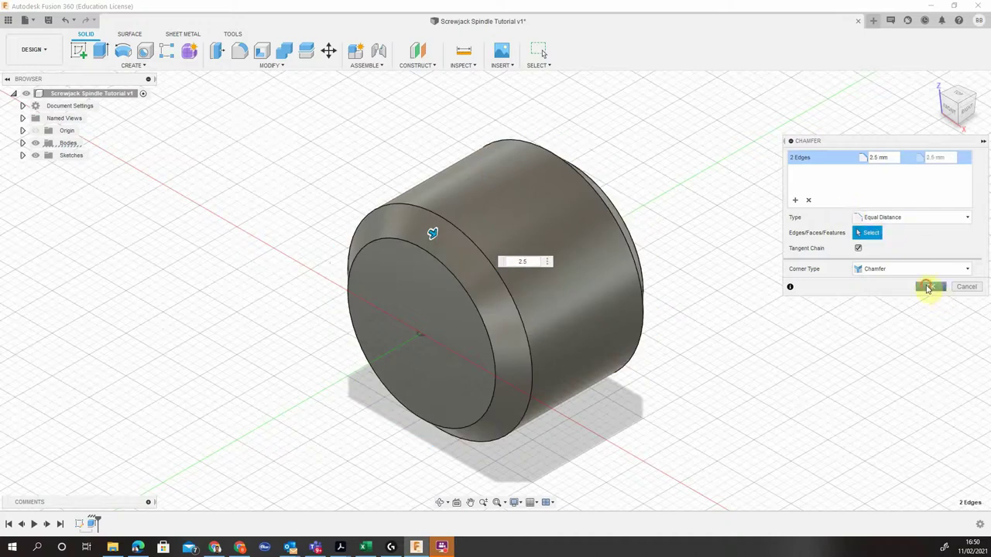
pyautogui.click(931, 286)
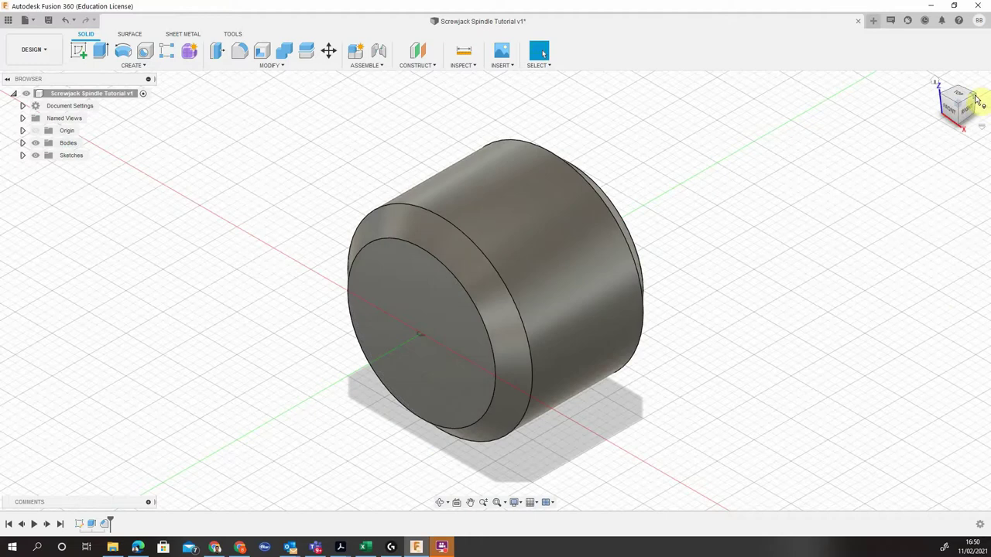
# - Sketch an 8 mm diameter circle centred on the cylinder's far end face
pyautogui.click(978, 100)
pyautogui.click(585, 320)
pyautogui.rightClick(585, 321)
pyautogui.click(588, 376)
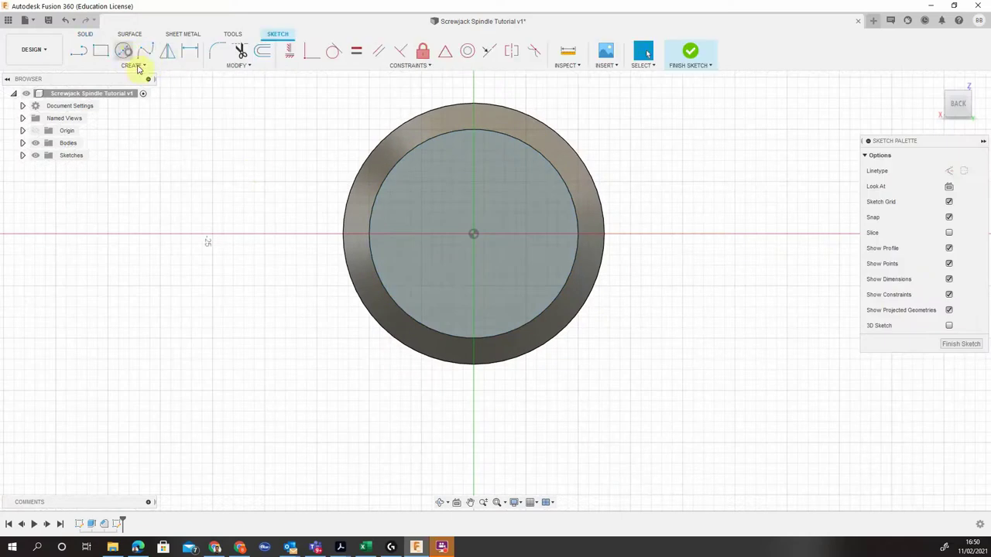
pyautogui.click(123, 52)
pyautogui.click(475, 234)
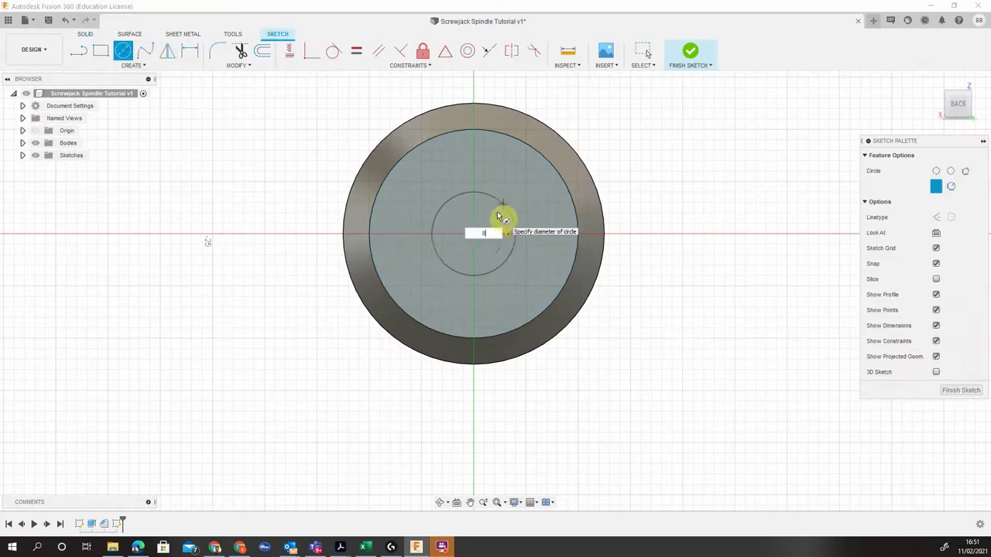
pyautogui.press('Return')
pyautogui.press('Escape')
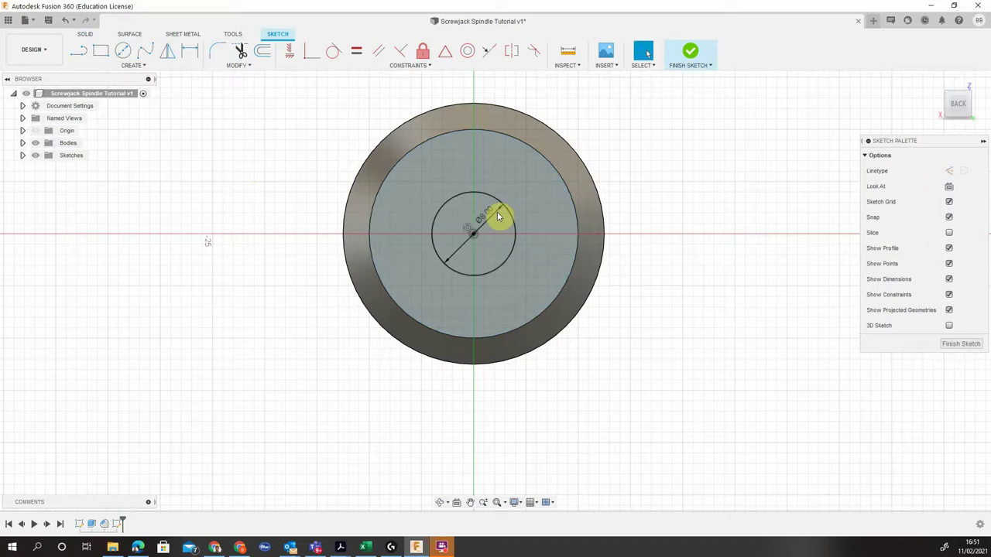
# - Extrude the 8 mm circle 5 mm to form the boss
pyautogui.click(87, 34)
pyautogui.click(100, 50)
pyautogui.click(583, 324)
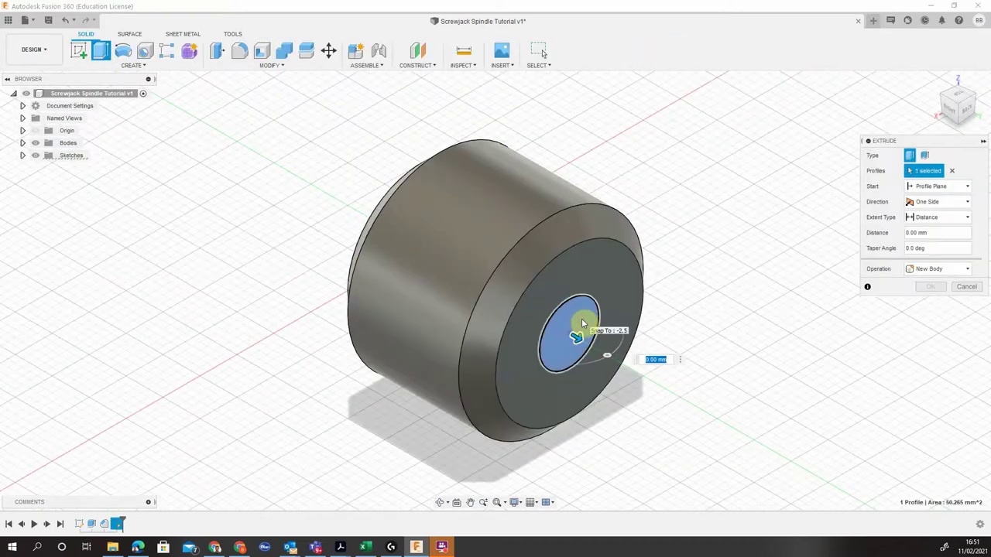
pyautogui.press('Return')
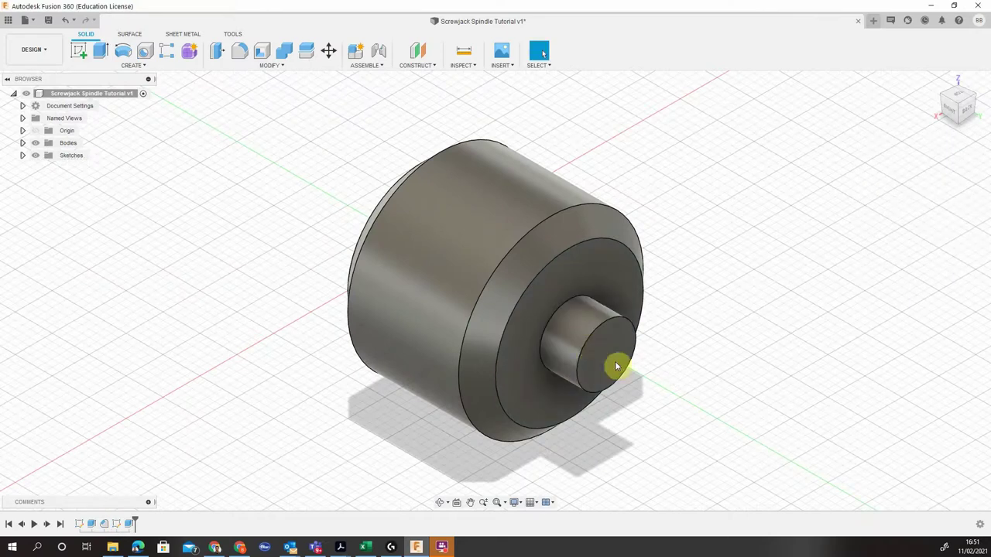
# - Sketch a 12 mm diameter circle centred on the small boss's end face
pyautogui.rightClick(616, 358)
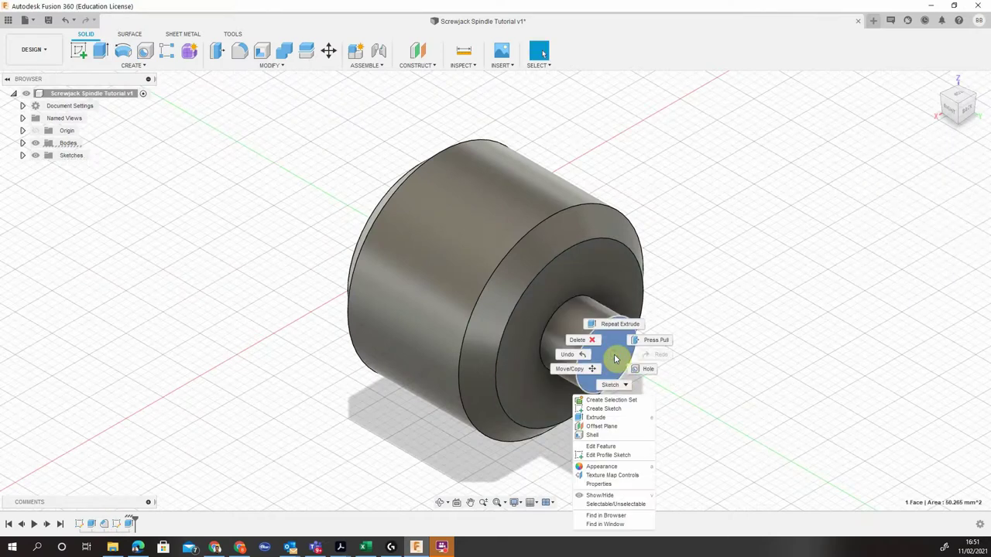
pyautogui.click(628, 411)
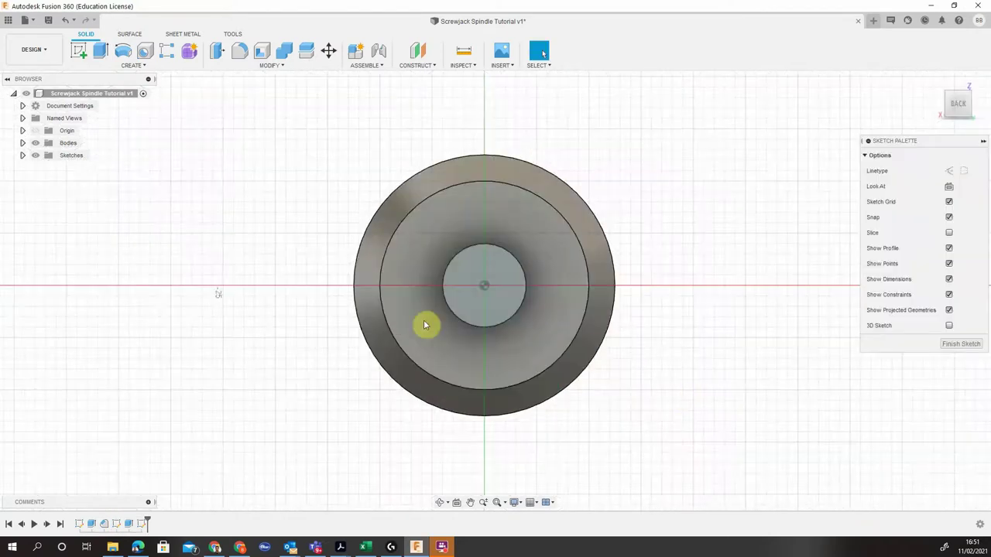
pyautogui.click(122, 52)
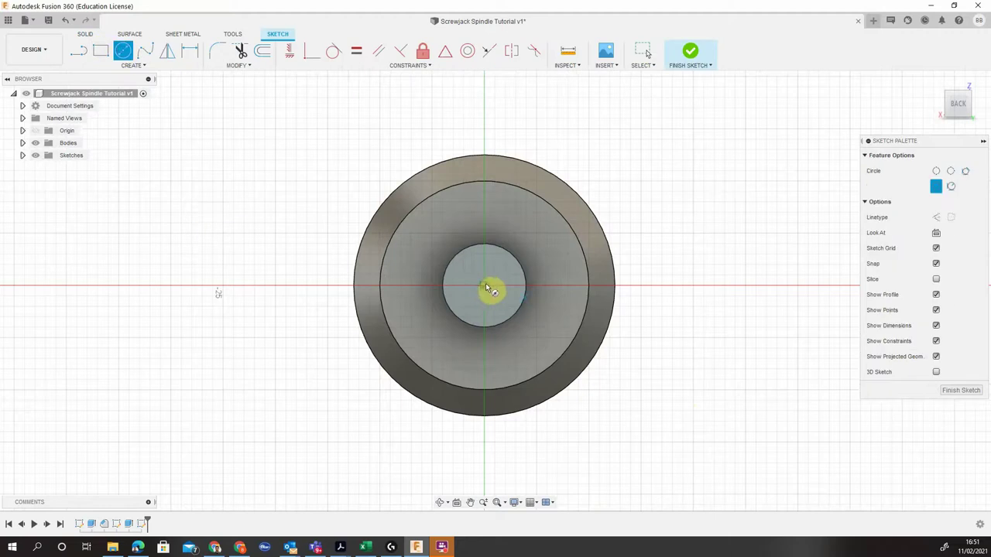
pyautogui.click(486, 286)
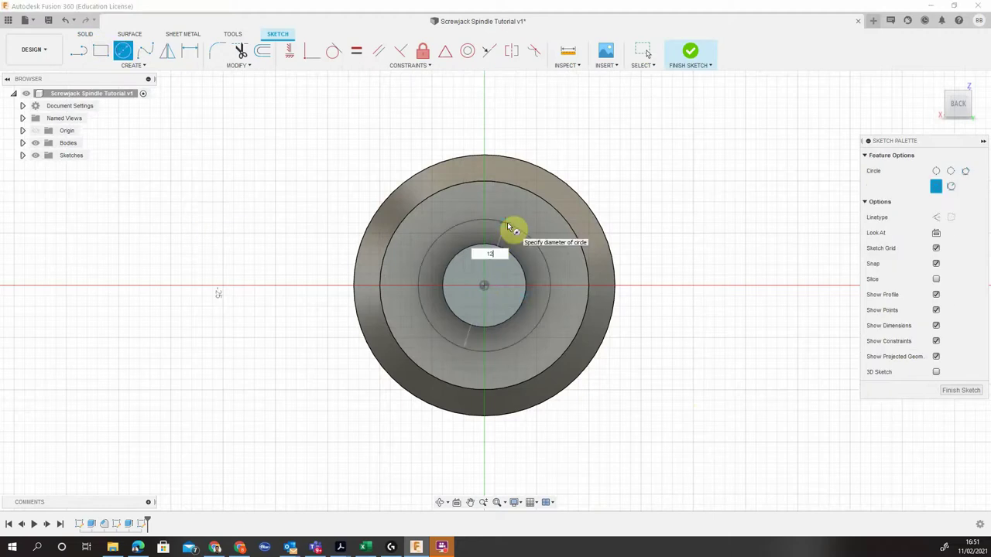
pyautogui.write('12')
pyautogui.press('Tab')
pyautogui.press('Return')
pyautogui.press('Escape')
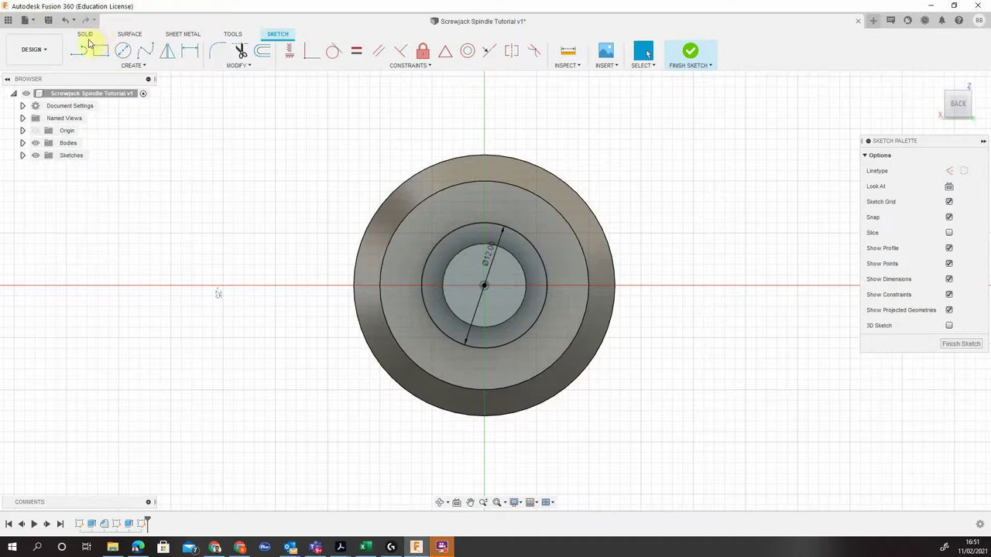
# - Extrude the outer ring and 12 mm circle profiles 65 mm, joined to the body
pyautogui.click(86, 36)
pyautogui.click(101, 51)
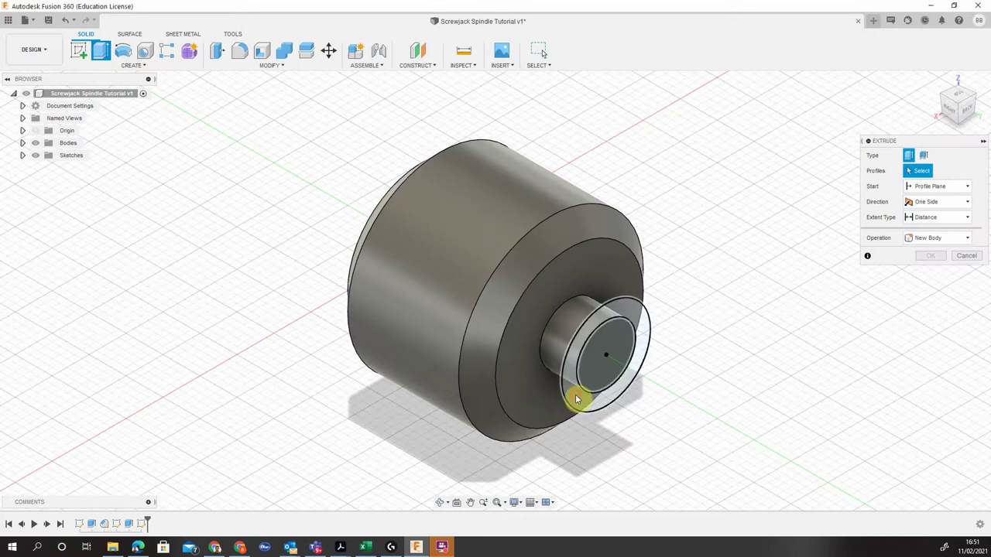
pyautogui.click(618, 393)
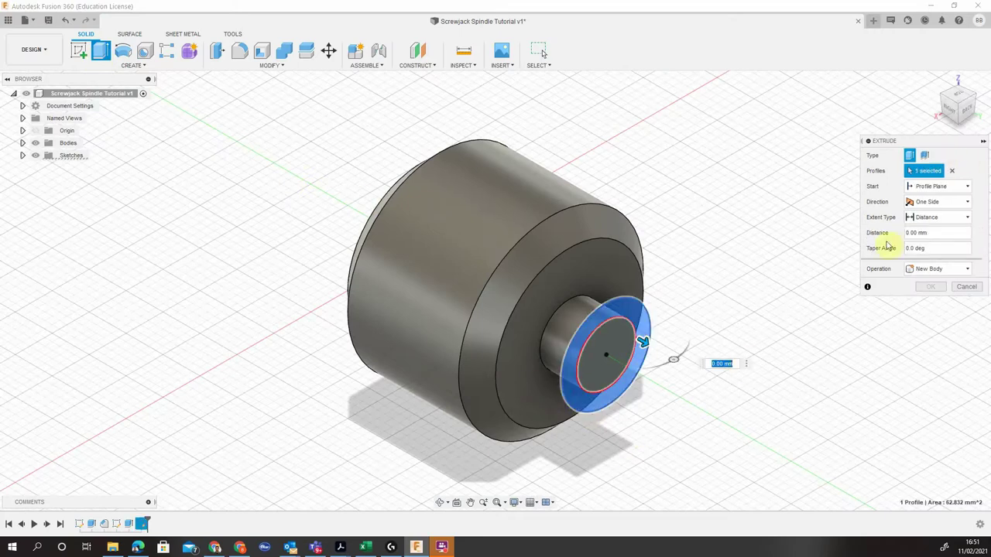
pyautogui.click(608, 373)
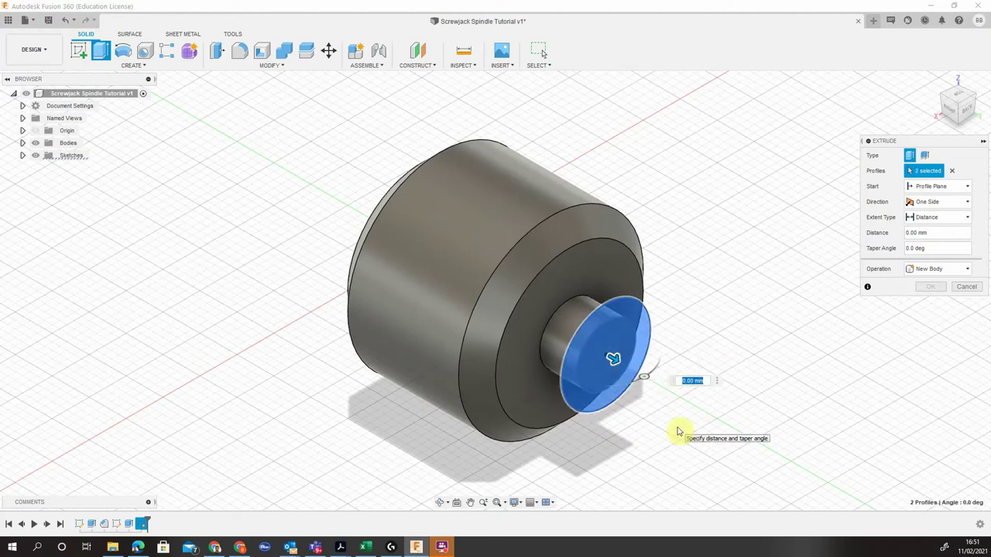
pyautogui.moveTo(344, 549)
pyautogui.click(375, 509)
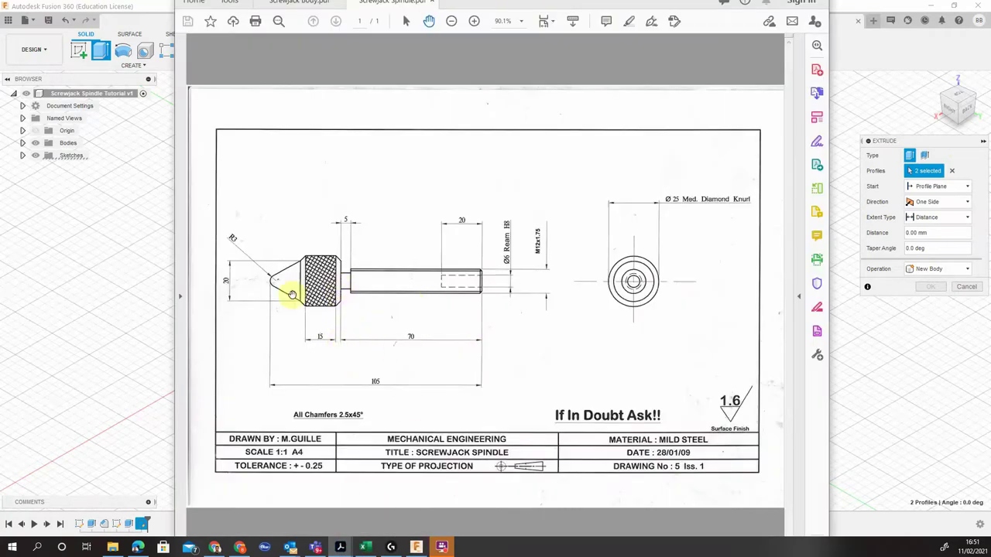
pyautogui.click(911, 405)
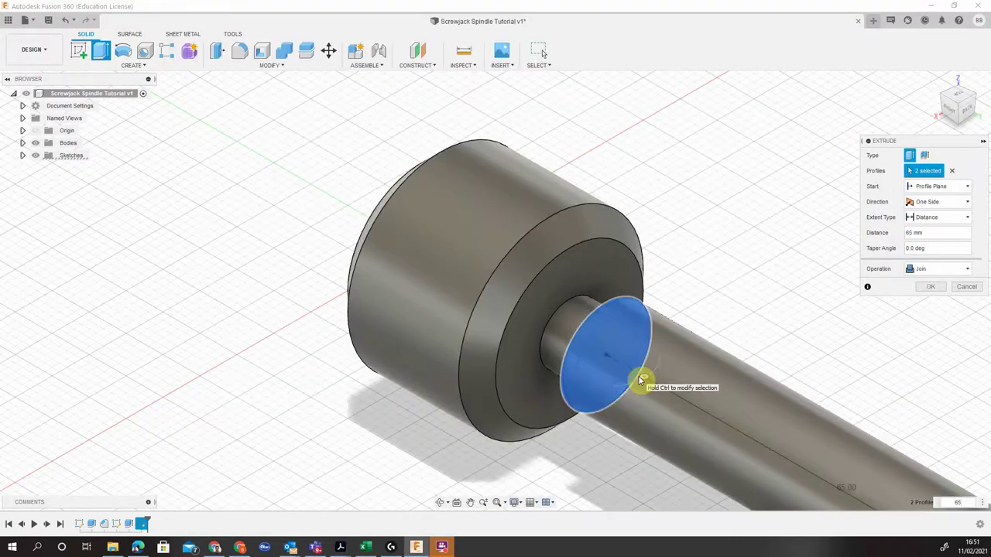
pyautogui.press('Return')
pyautogui.scroll(-3, 822, 313)
pyautogui.scroll(-2, 821, 314)
pyautogui.scroll(4, 671, 250)
pyautogui.moveTo(737, 268); pyautogui.dragTo(653, 236, button='middle')
pyautogui.moveTo(653, 236); pyautogui.dragTo(626, 239)
pyautogui.press('Escape')
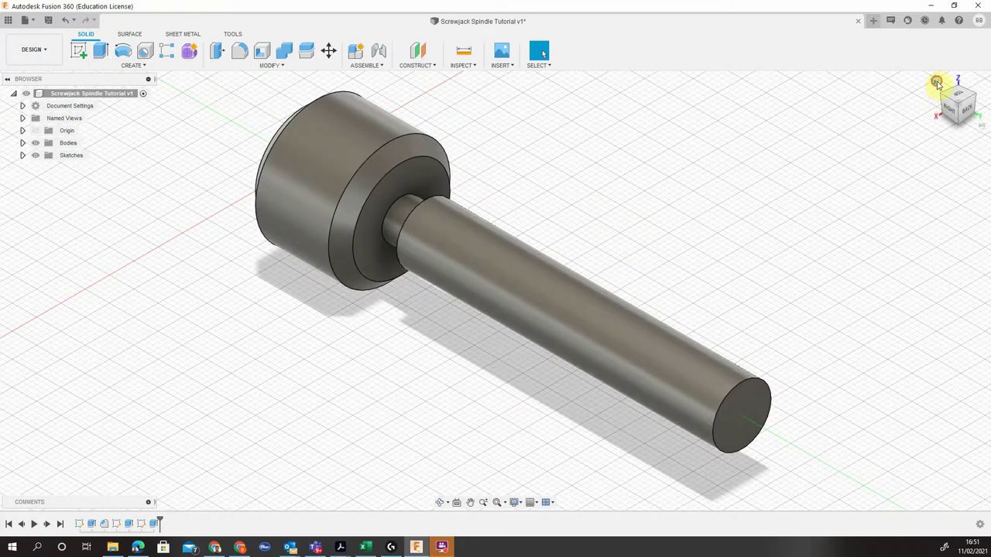
# - Add a full-length ISO Metric M12x1.75 cosmetic thread to the 12 mm shaft
pyautogui.click(938, 83)
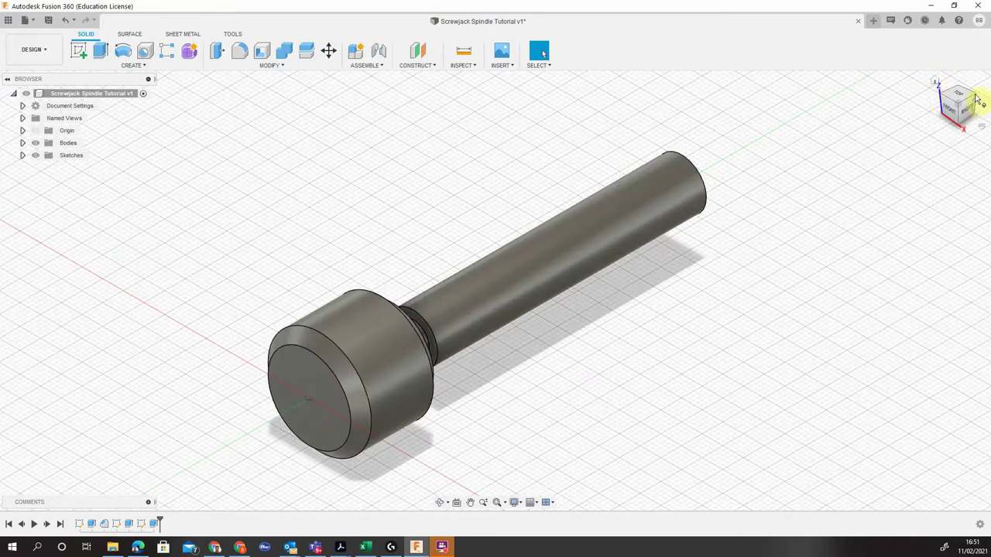
pyautogui.click(171, 65)
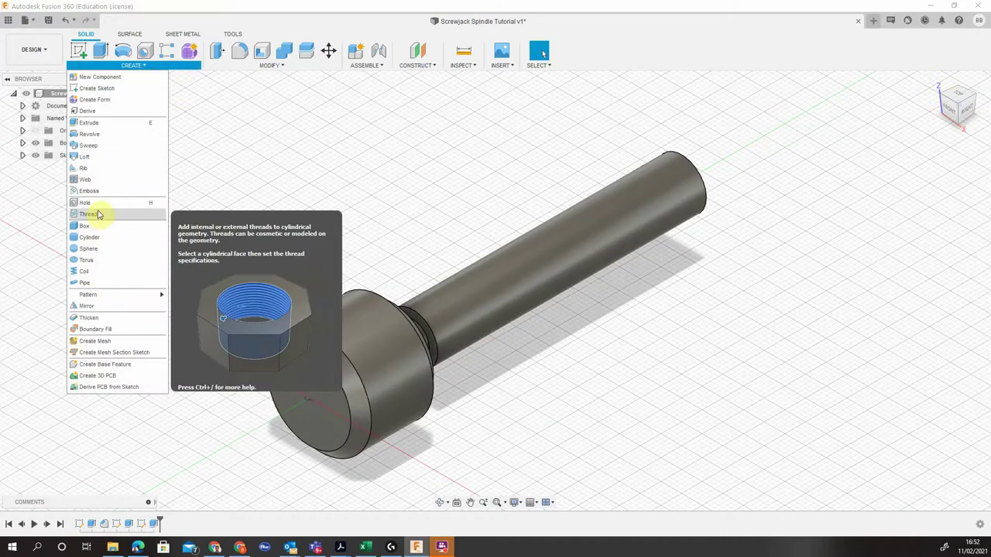
pyautogui.click(628, 440)
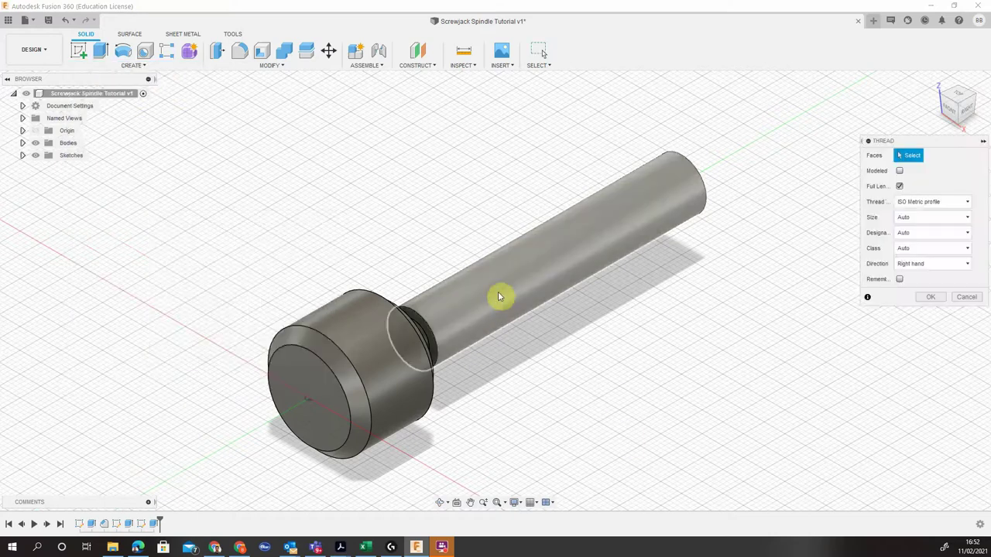
pyautogui.click(580, 245)
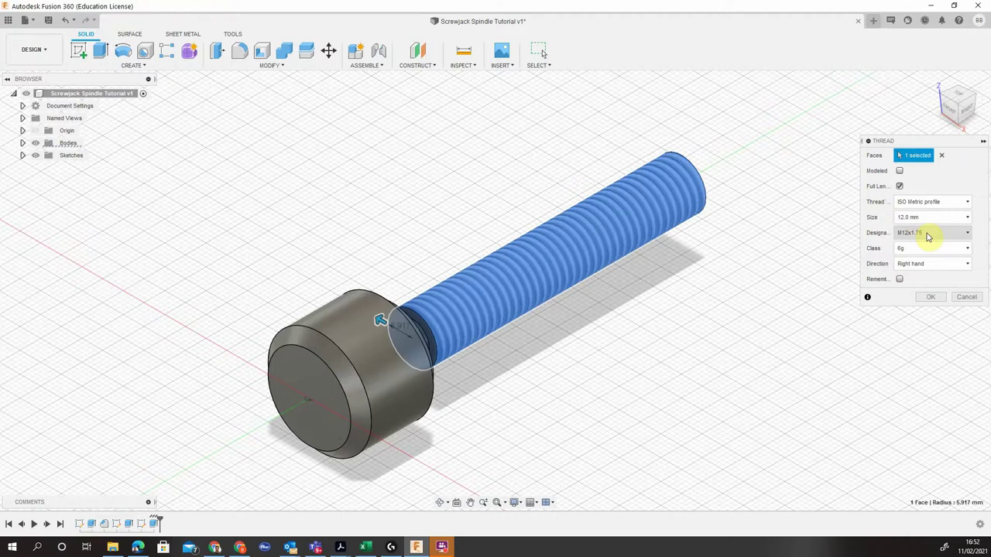
pyautogui.click(932, 298)
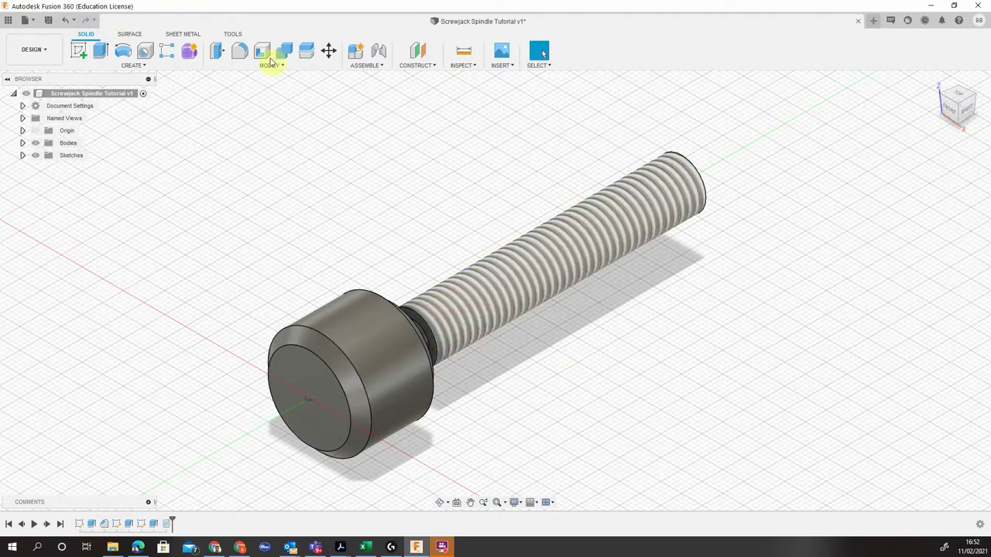
# - Drill a 6 mm diameter, 20 mm deep simple hole centred on the shaft's end face
pyautogui.click(143, 54)
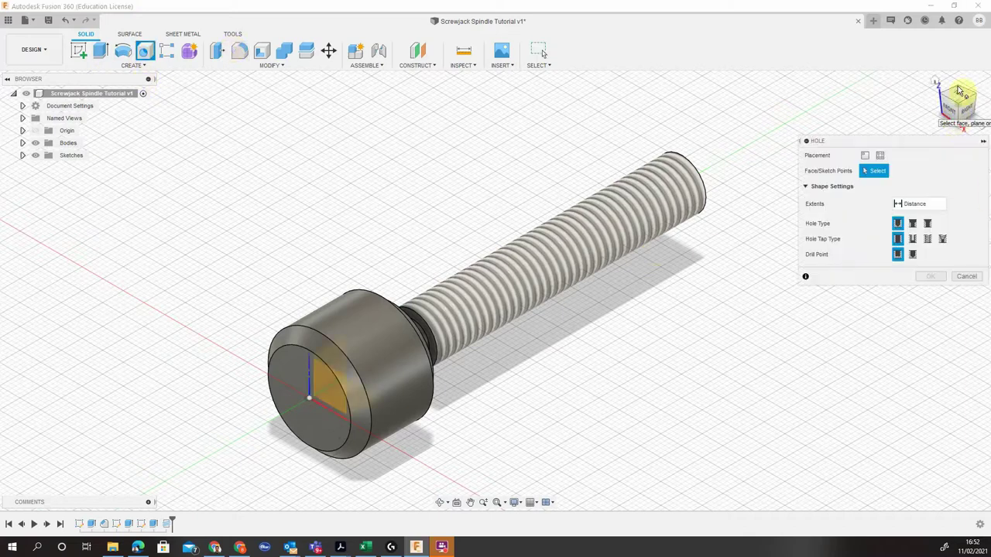
pyautogui.click(977, 99)
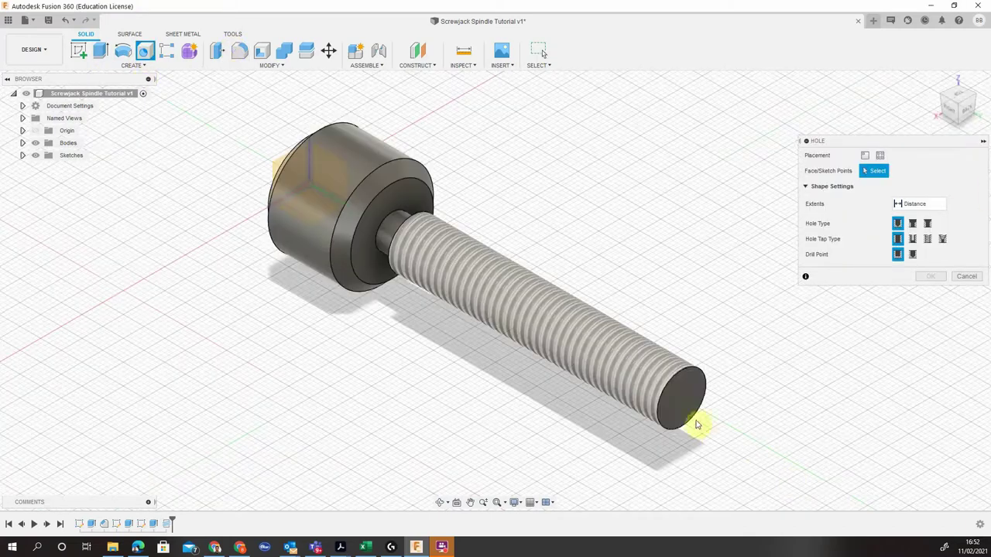
pyautogui.click(690, 390)
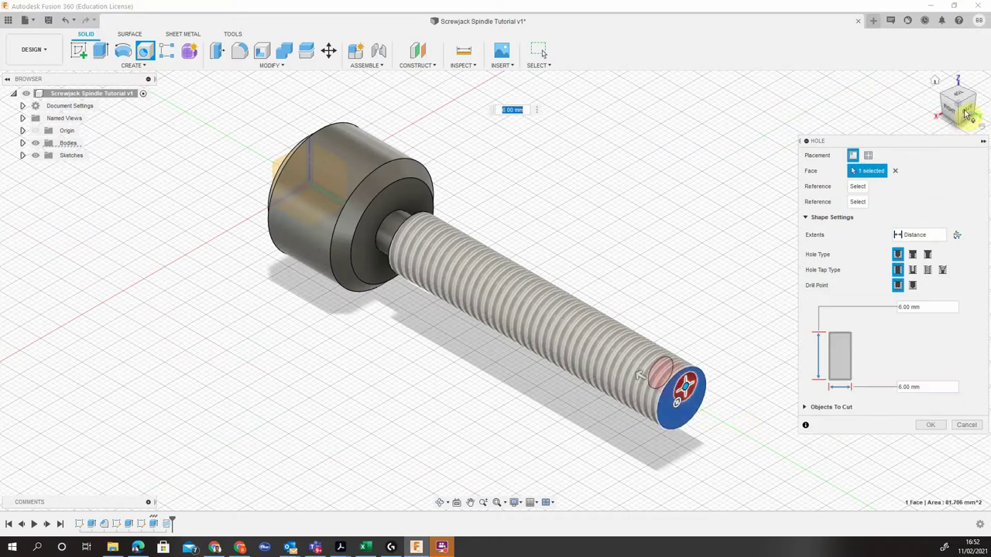
pyautogui.click(965, 113)
pyautogui.scroll(5, 516, 303)
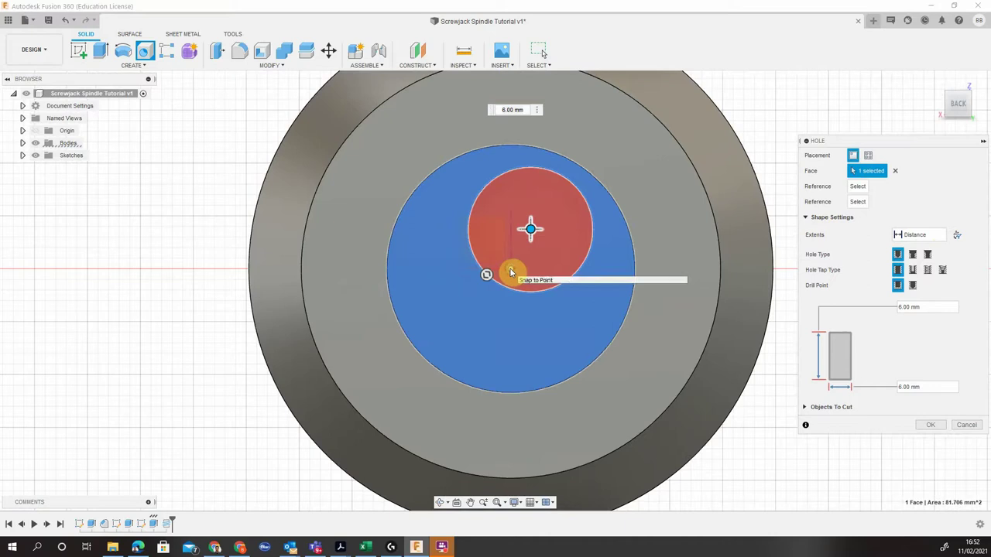
pyautogui.click(511, 271)
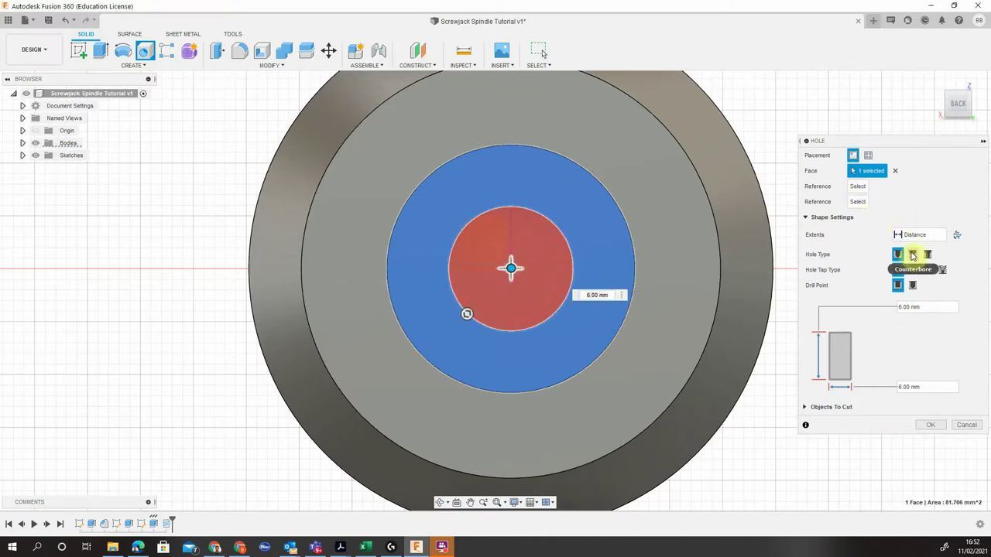
pyautogui.click(916, 235)
pyautogui.click(920, 250)
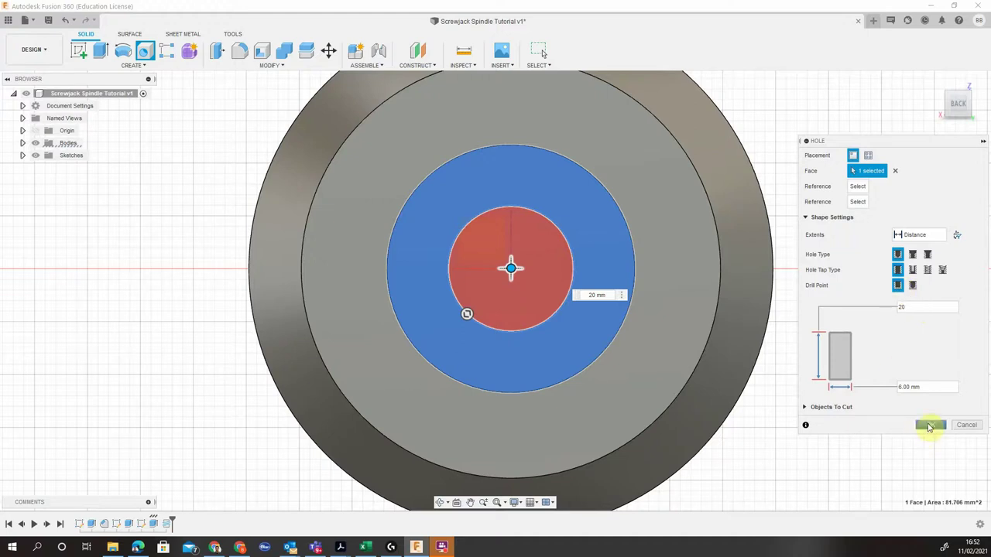
pyautogui.click(929, 425)
pyautogui.keyDown('shift'); pyautogui.moveTo(536, 295); pyautogui.dragTo(458, 380, button='middle'); pyautogui.keyUp('shift')
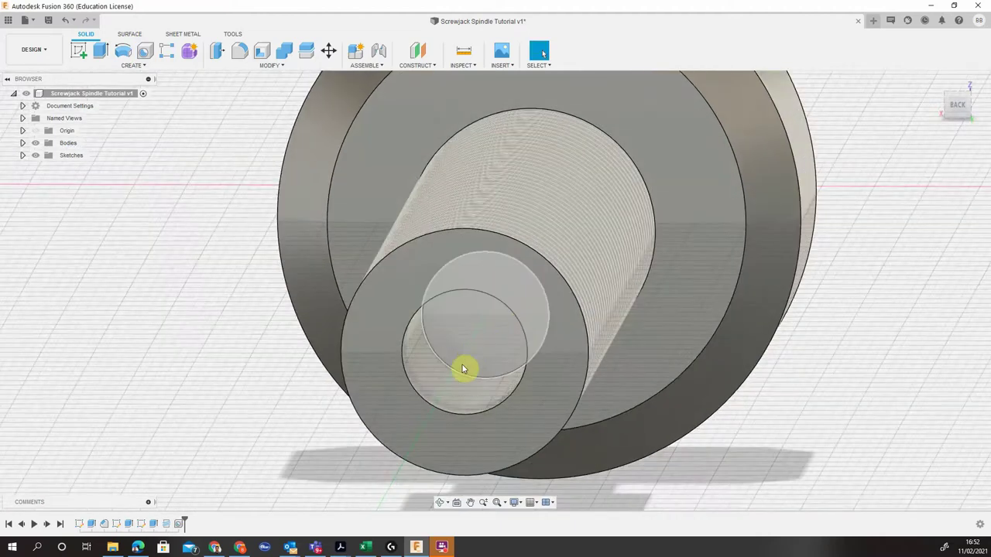
pyautogui.click(937, 85)
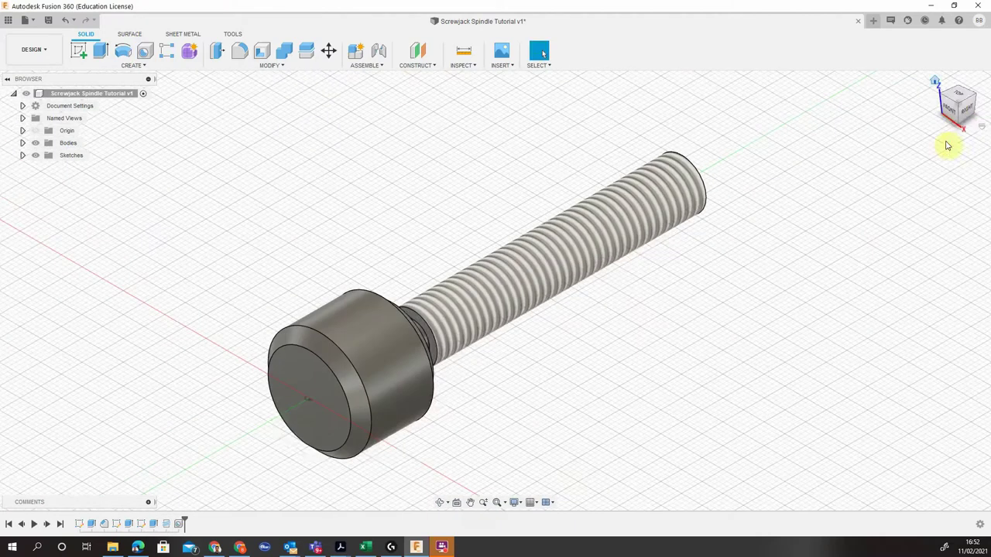
pyautogui.click(515, 503)
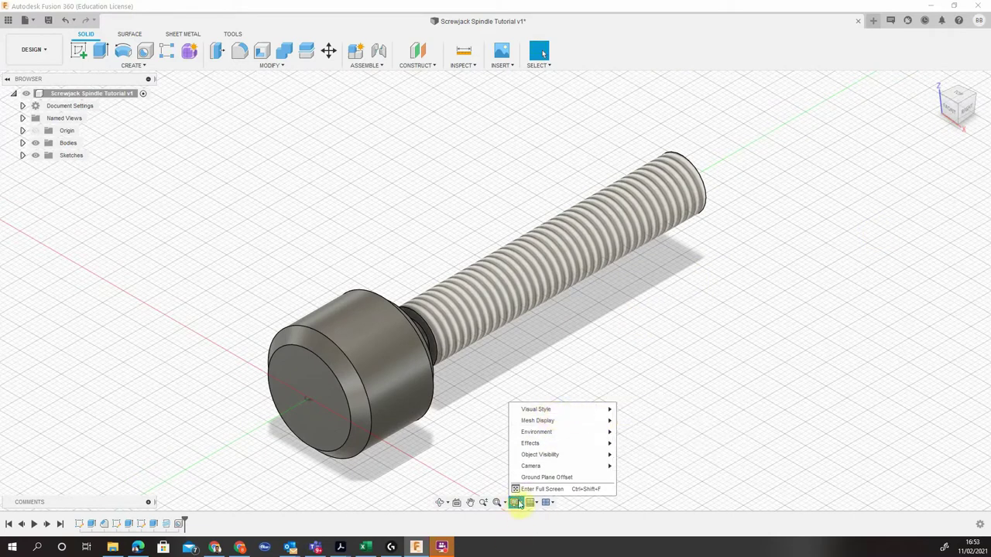
pyautogui.moveTo(553, 410)
pyautogui.click(654, 422)
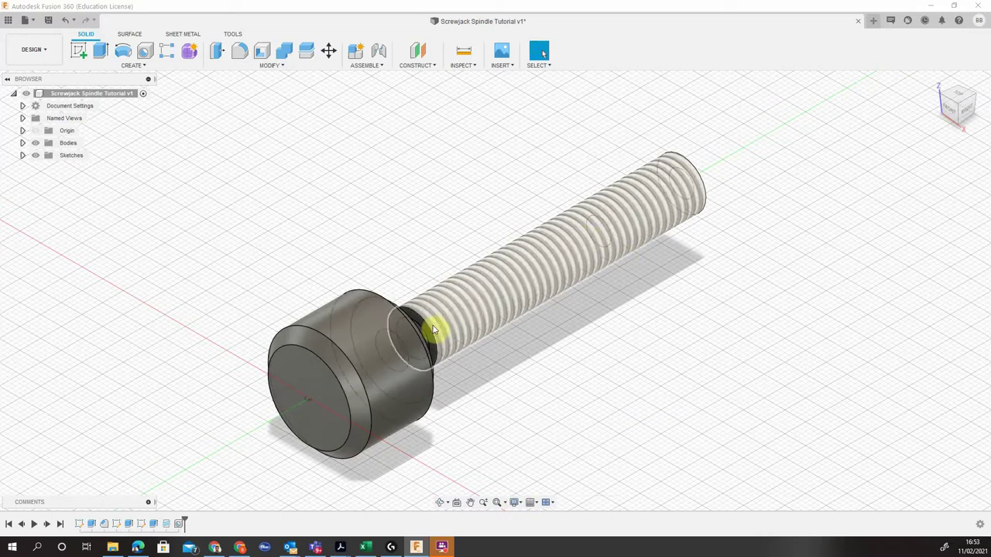
pyautogui.click(515, 503)
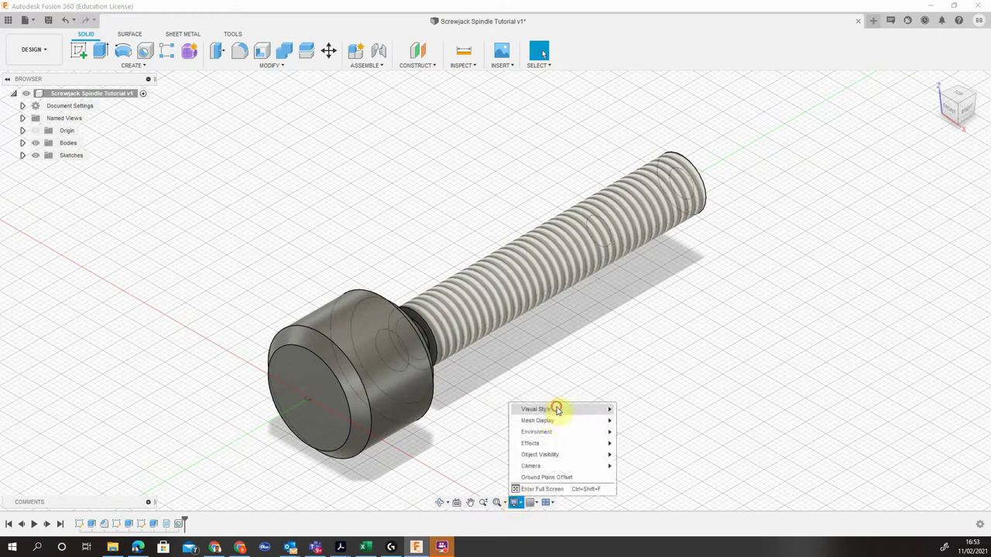
pyautogui.moveTo(556, 410)
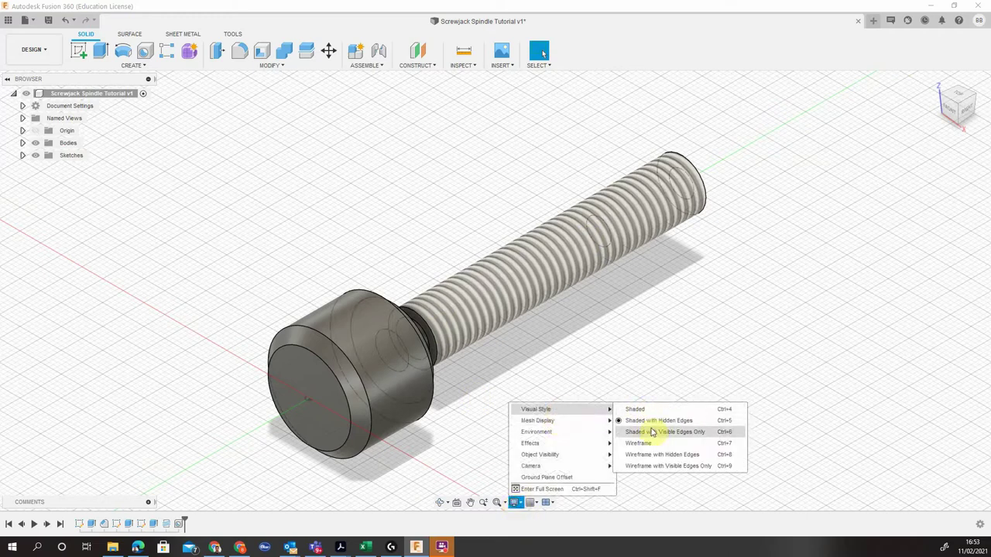
pyautogui.click(653, 432)
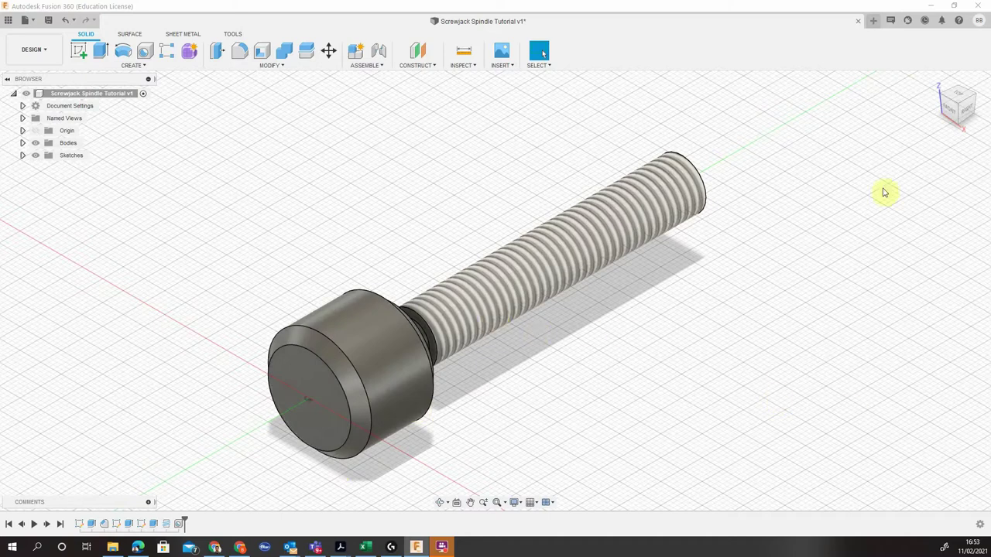
pyautogui.scroll(1, 449, 486)
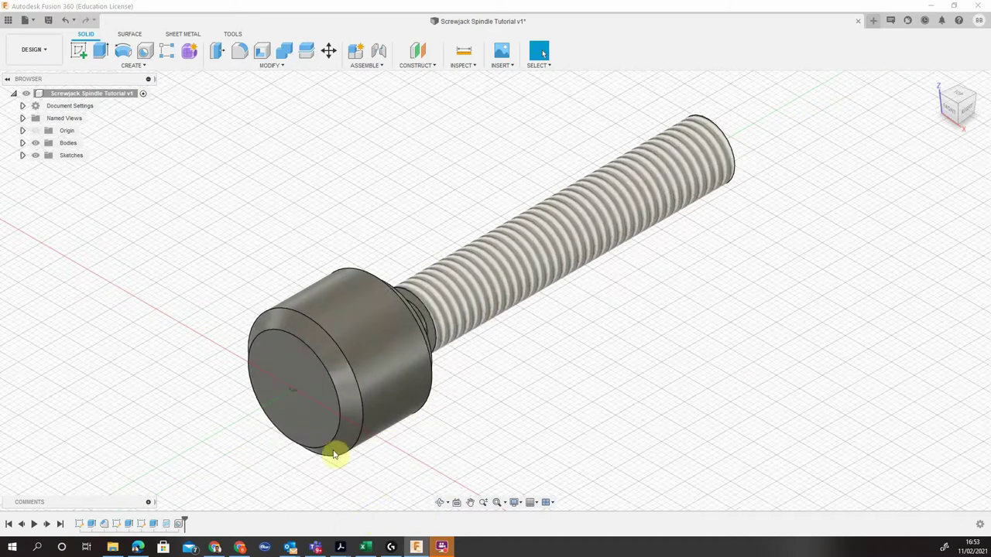
# - Check the reference drawing, view the spindle from the right framed on its head, and start a sketch
pyautogui.moveTo(313, 548)
pyautogui.click(373, 499)
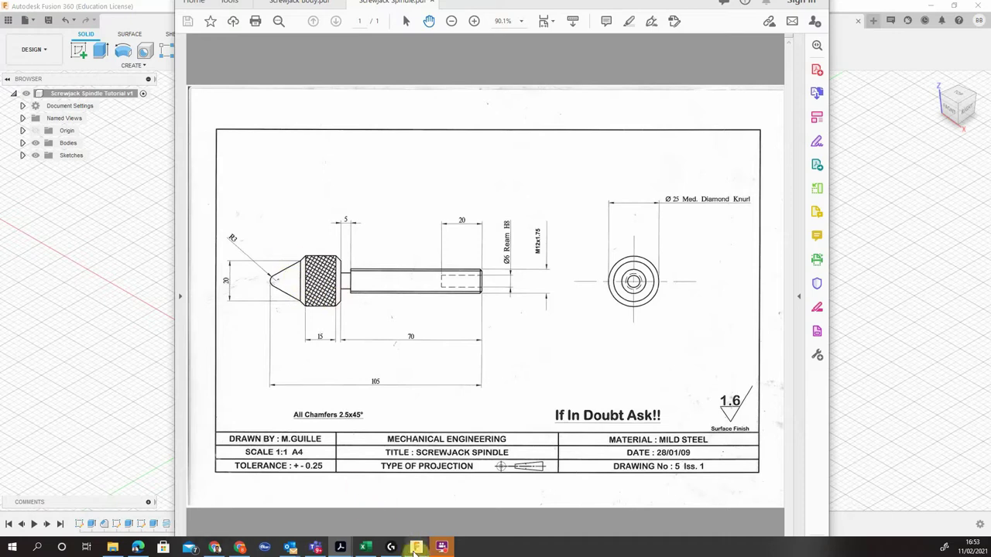
pyautogui.click(135, 413)
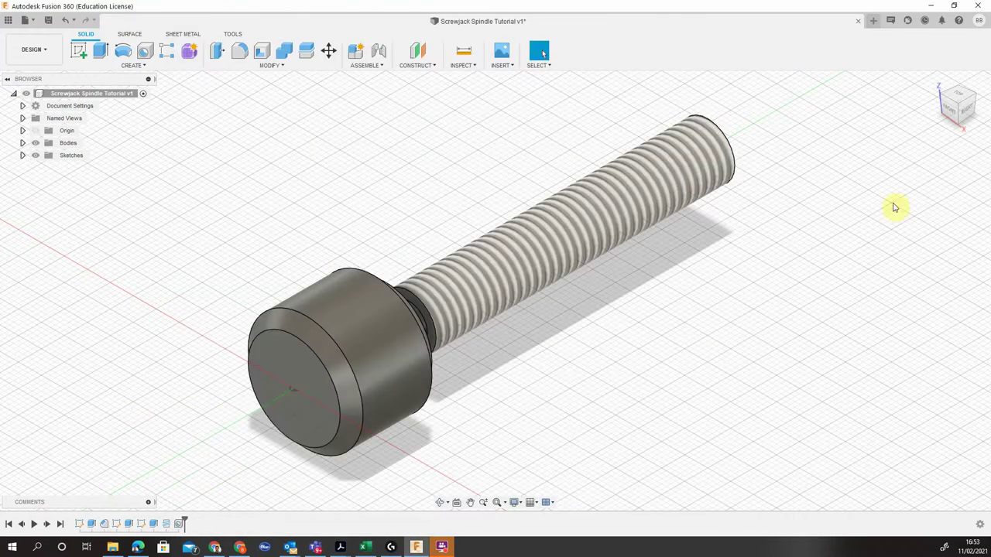
pyautogui.click(967, 115)
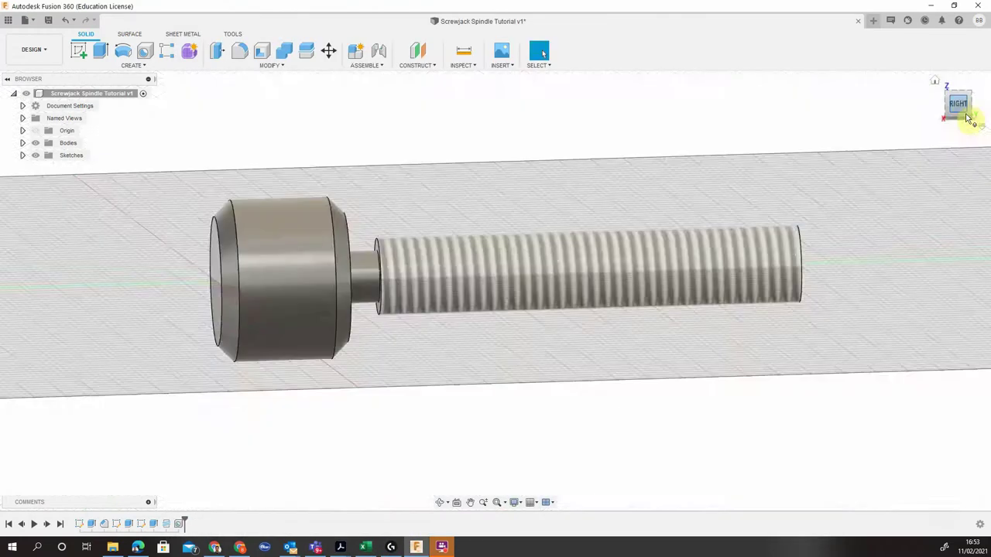
pyautogui.moveTo(219, 279); pyautogui.dragTo(447, 294, button='middle')
pyautogui.scroll(5, 343, 310)
pyautogui.click(80, 52)
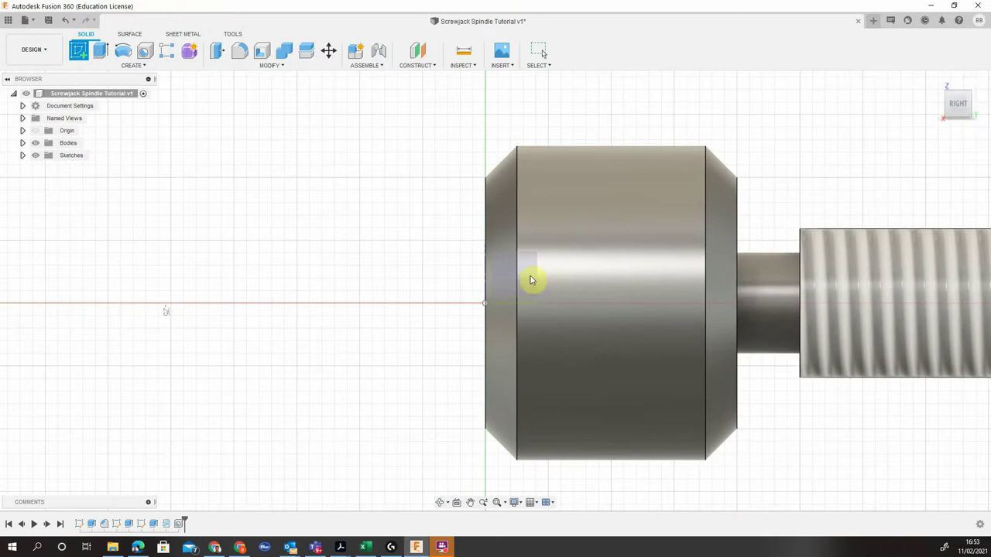
# - Start a sketch on the head's face and draw a horizontal axis line from the head's end edge
pyautogui.click(524, 279)
pyautogui.scroll(2, 405, 338)
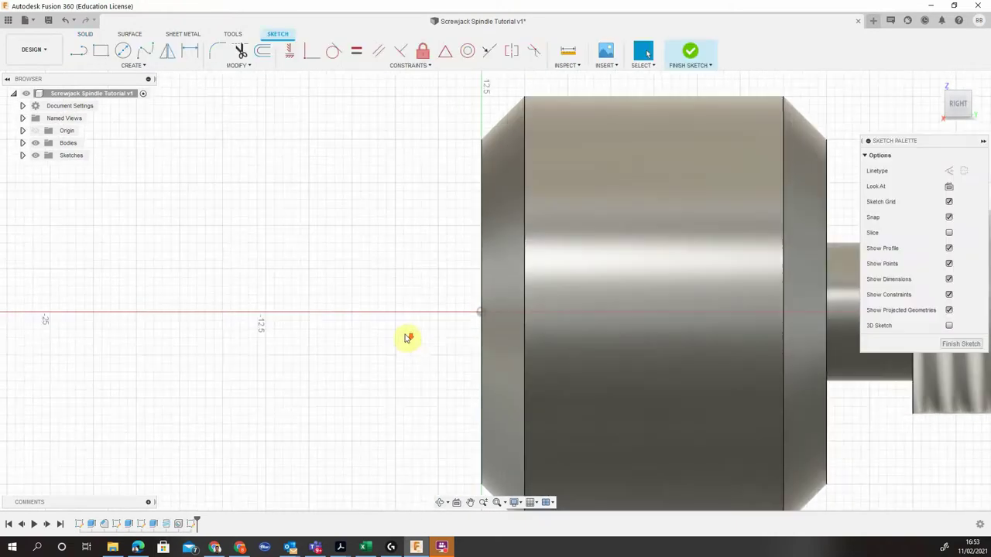
pyautogui.click(82, 53)
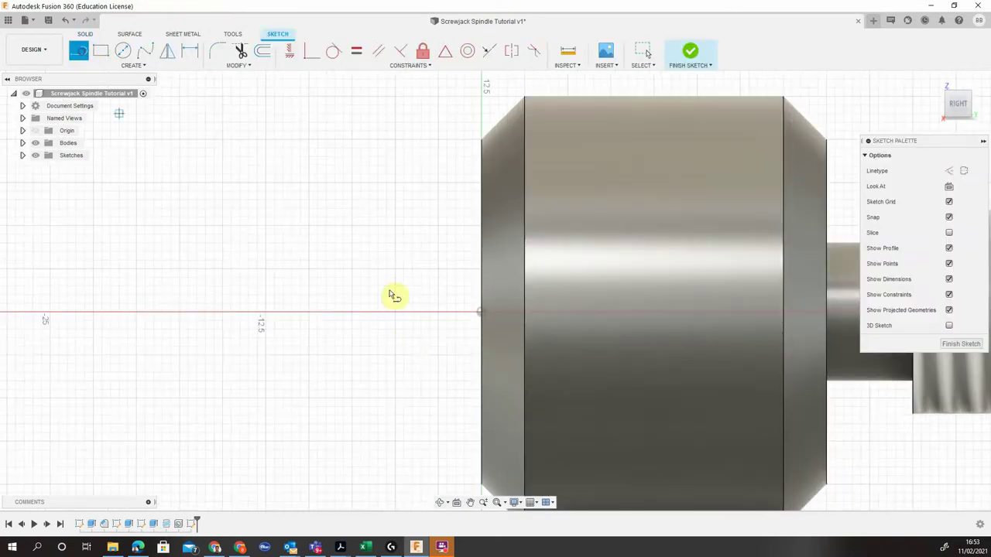
pyautogui.click(481, 313)
pyautogui.click(162, 313)
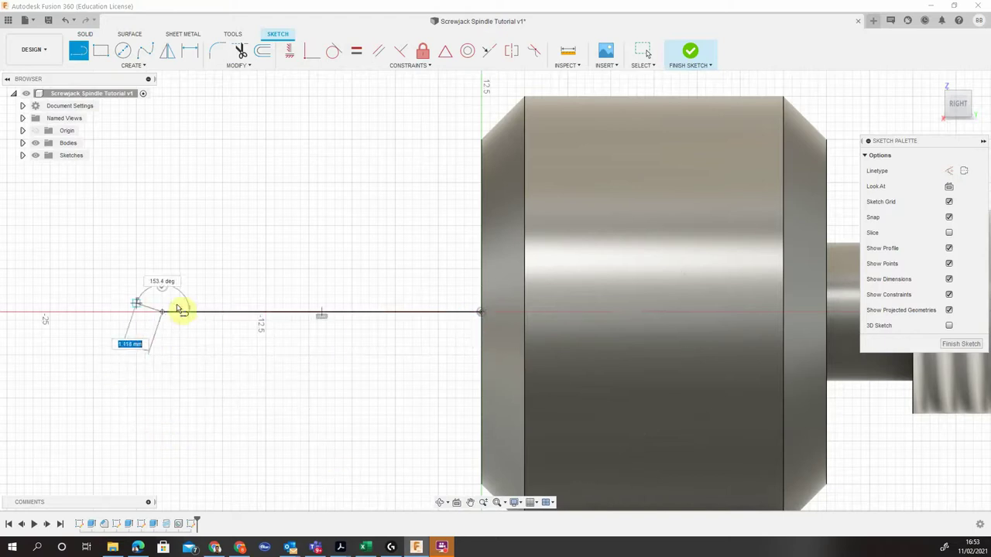
pyautogui.press('Escape')
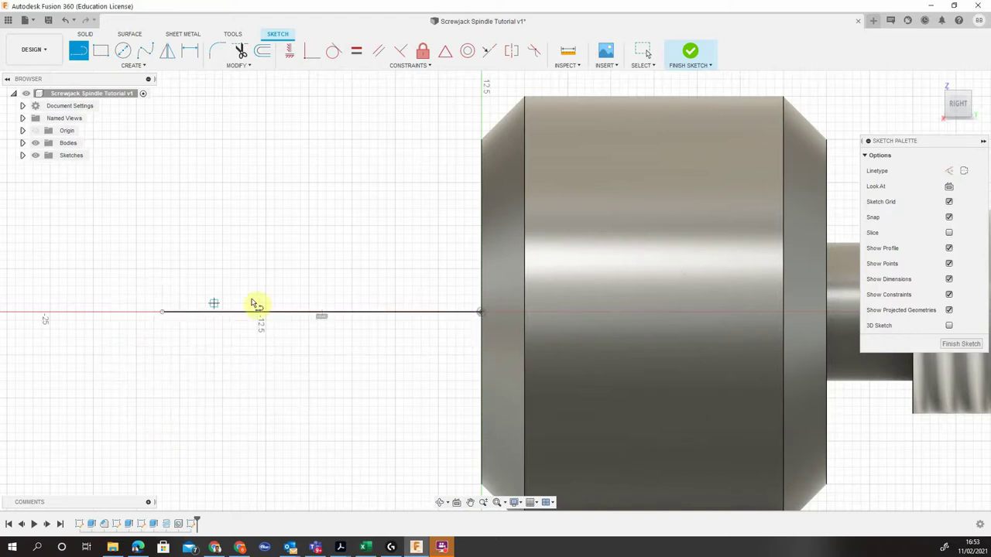
# - Dimension the spindle's overall length as 105
pyautogui.click(190, 51)
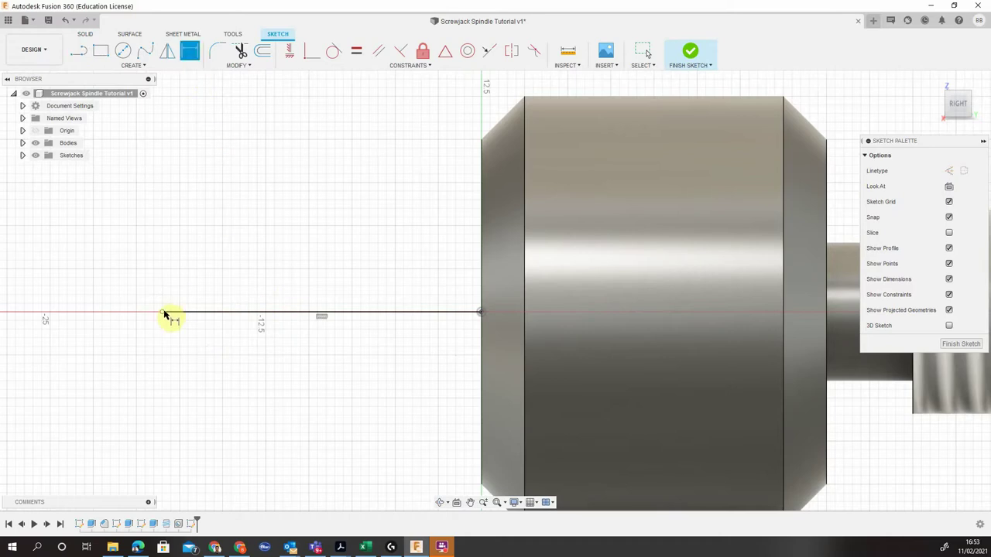
pyautogui.scroll(-8, 268, 372)
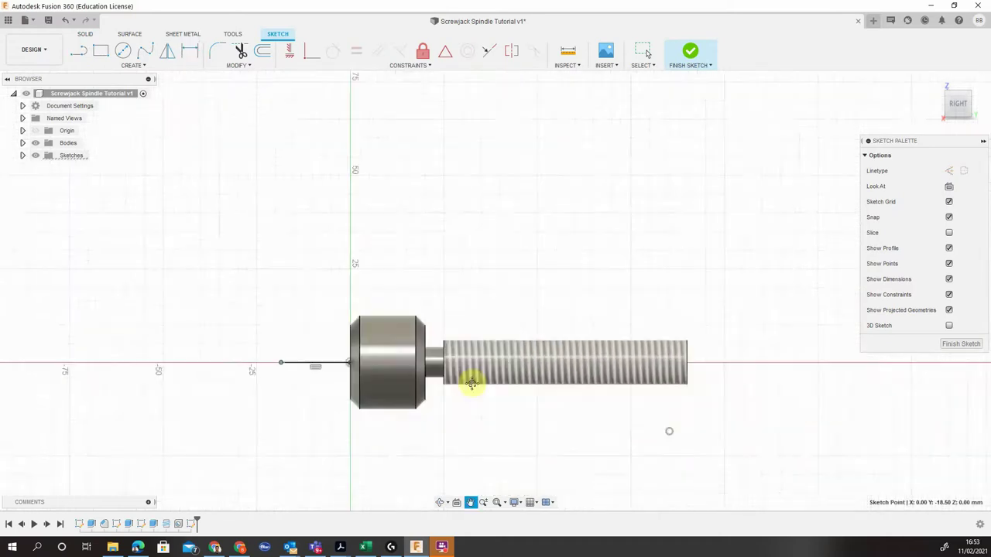
pyautogui.scroll(1, 604, 356)
pyautogui.click(659, 347)
pyautogui.click(364, 426)
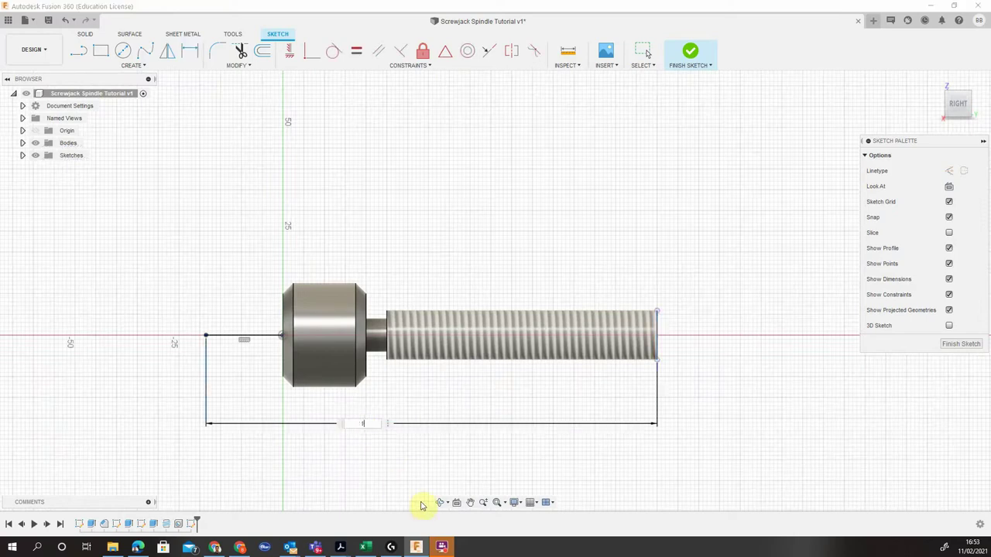
pyautogui.press('Return')
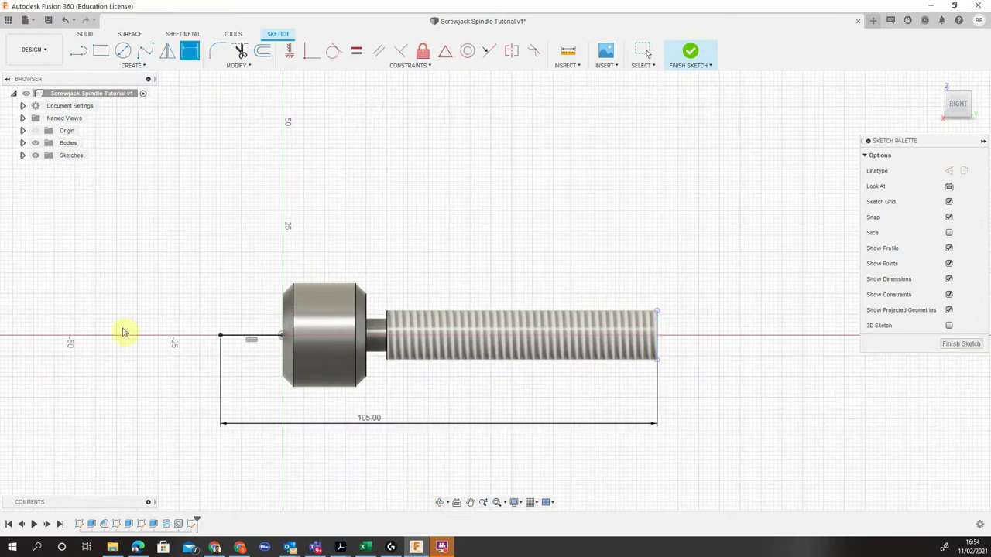
# - Check the Screwjack Spindle reference drawing, then return to the spindle sketch
pyautogui.scroll(-1, 222, 390)
pyautogui.scroll(6, 215, 339)
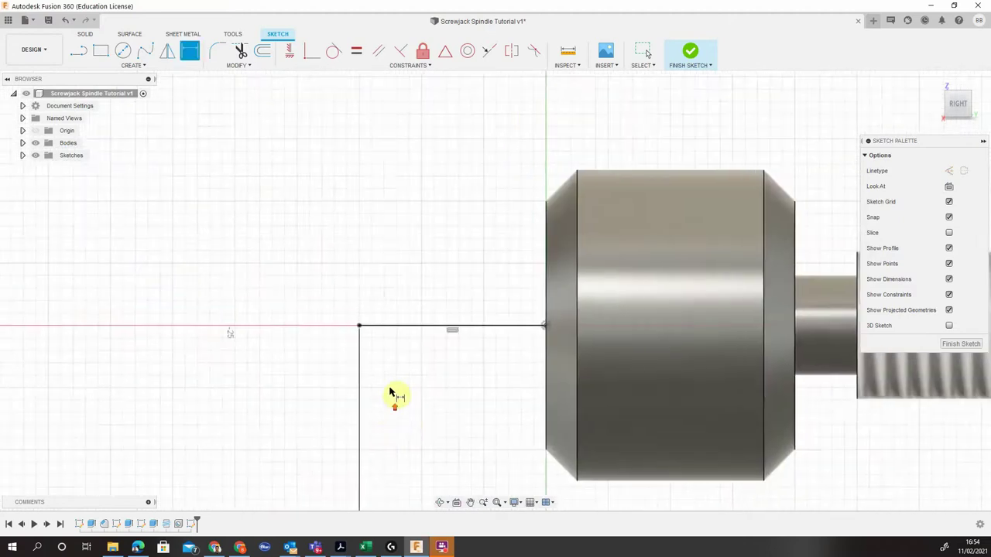
pyautogui.scroll(4, 408, 348)
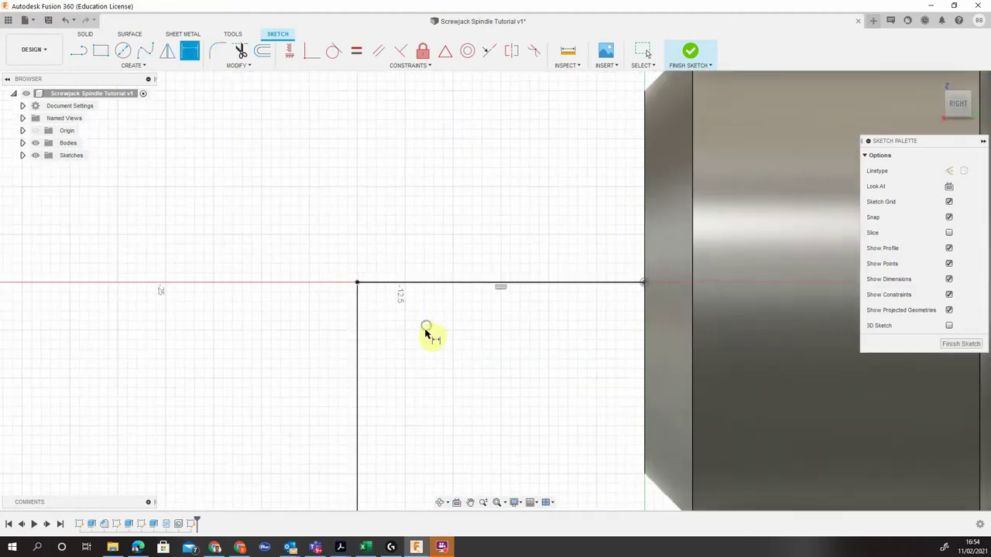
pyautogui.moveTo(345, 542)
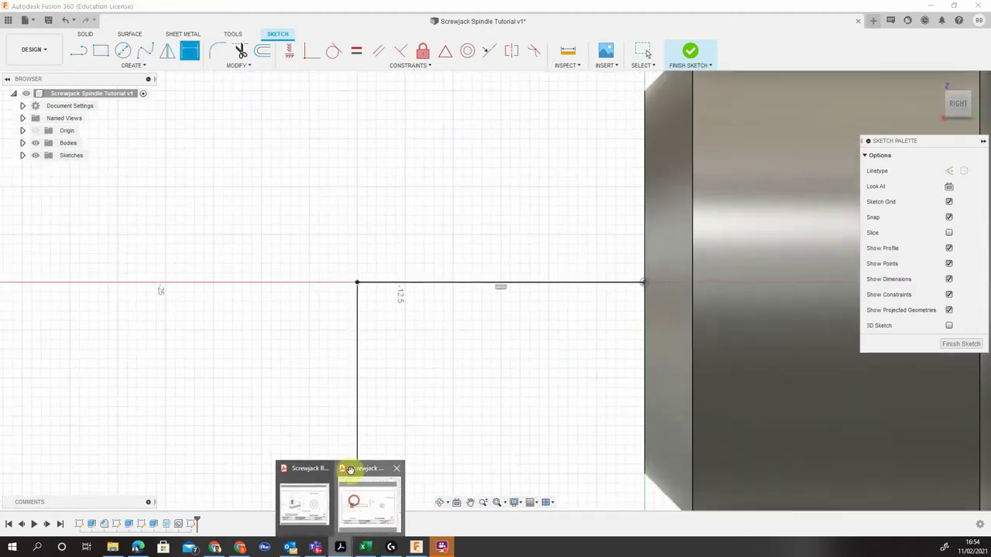
pyautogui.click(354, 500)
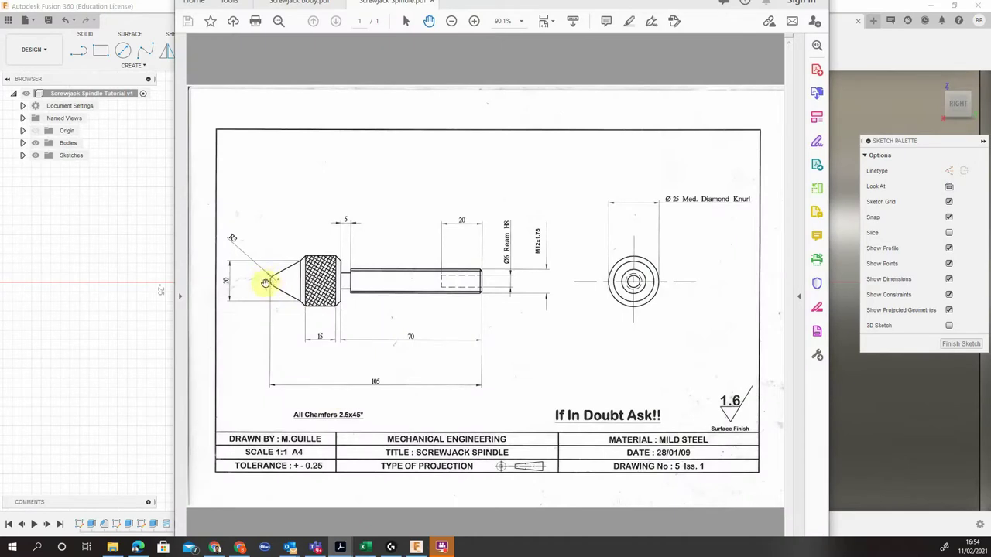
pyautogui.click(137, 326)
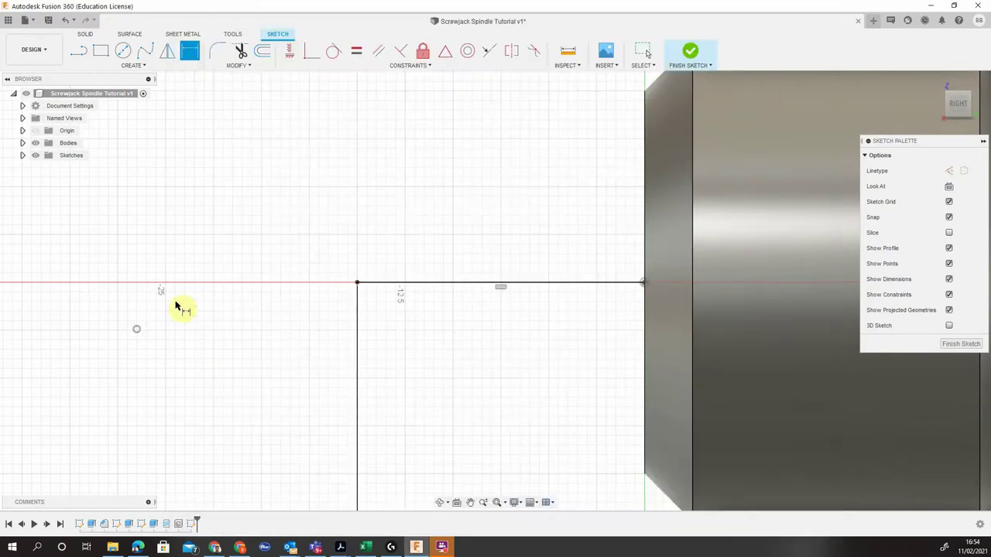
# - Place a sketch point on the axis line, 3 mm from its left end
pyautogui.click(136, 65)
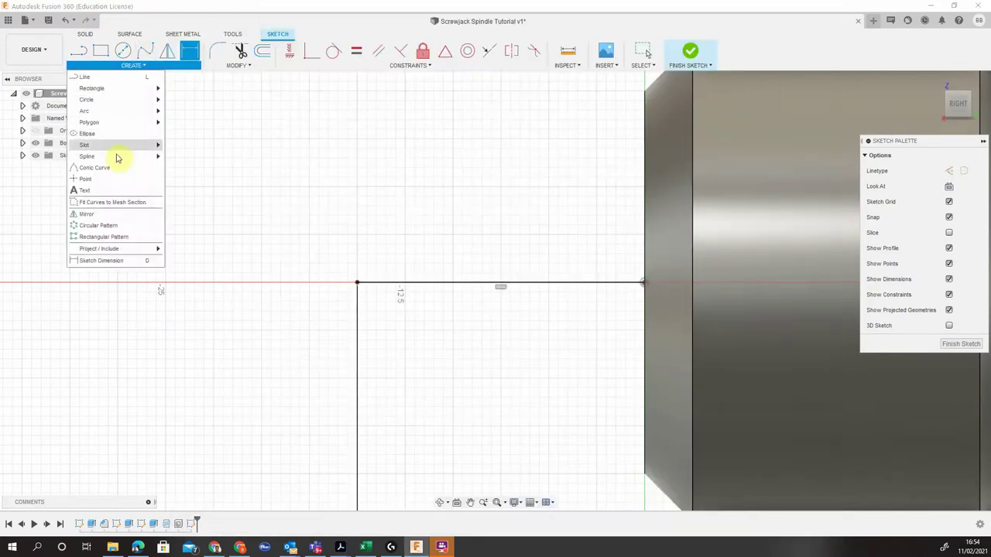
pyautogui.click(101, 179)
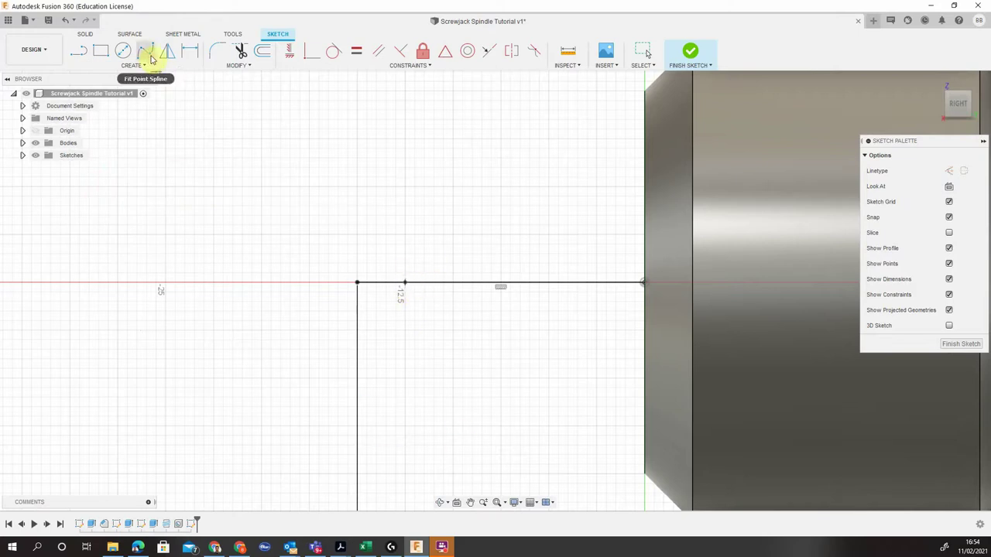
pyautogui.click(187, 54)
pyautogui.click(358, 283)
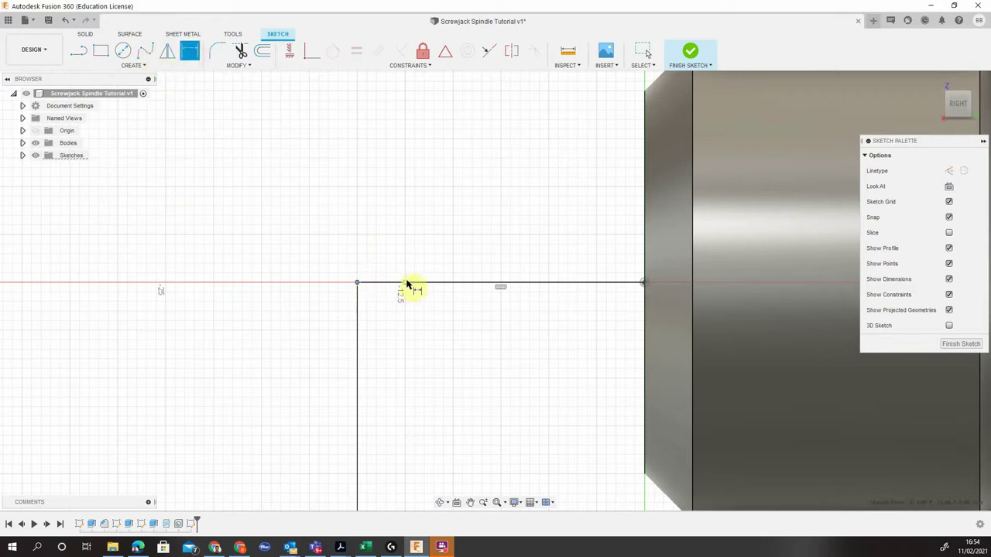
pyautogui.click(405, 283)
pyautogui.click(386, 243)
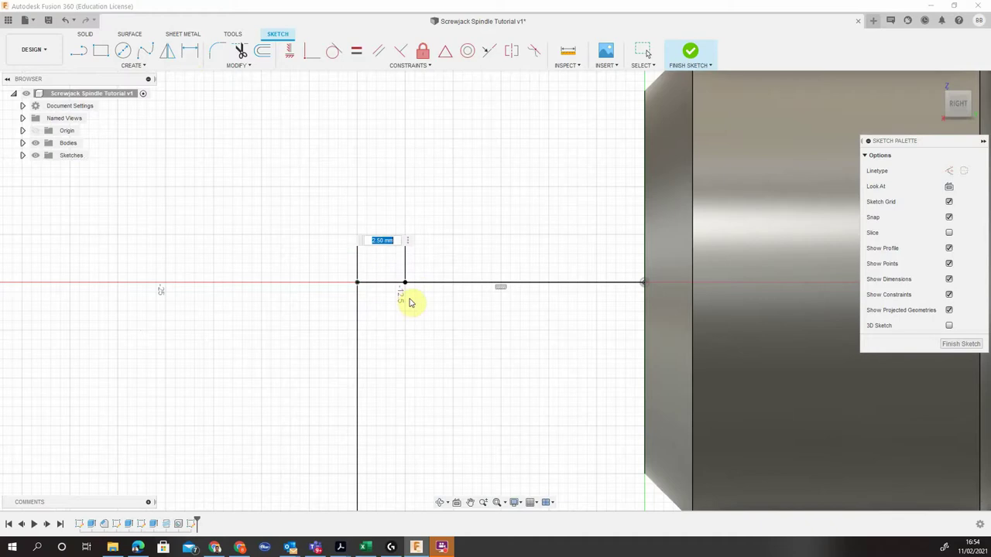
pyautogui.write('3')
pyautogui.press('Return')
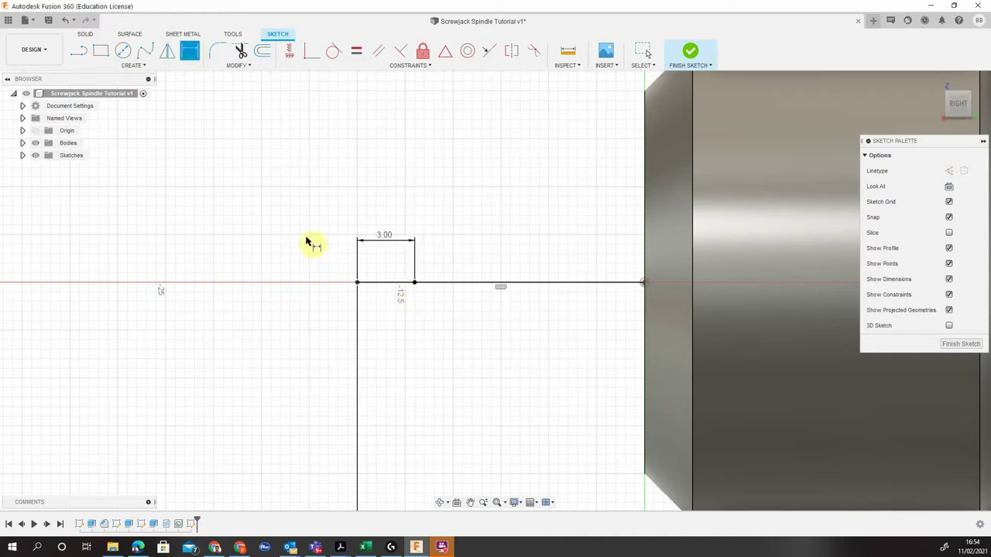
# - Draw a 6 mm diameter circle centred on the new point
pyautogui.click(123, 51)
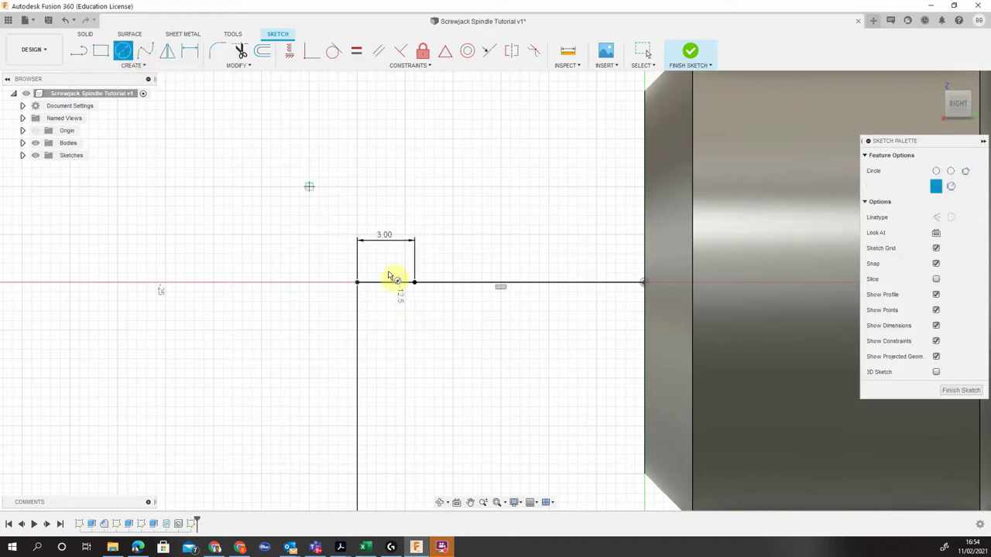
pyautogui.click(415, 284)
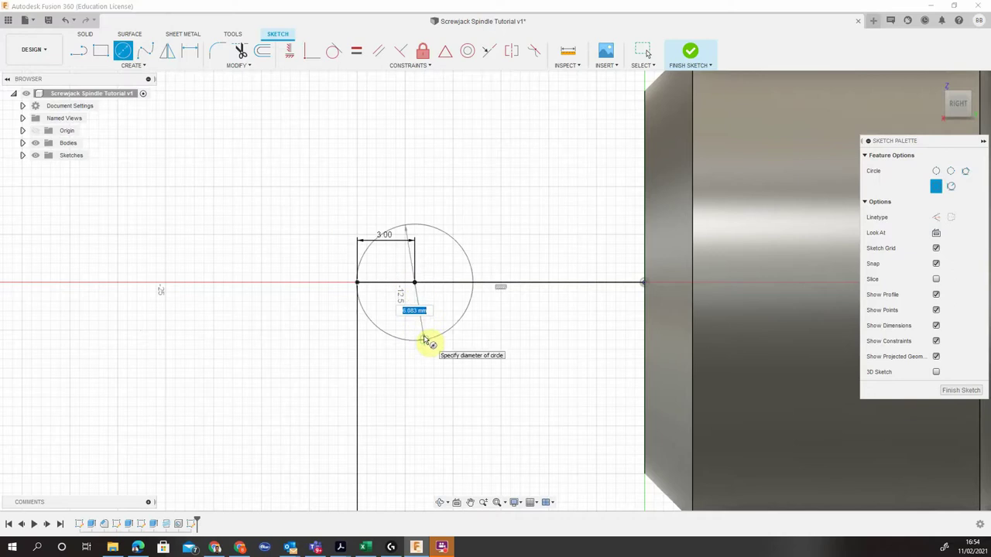
pyautogui.press('Tab')
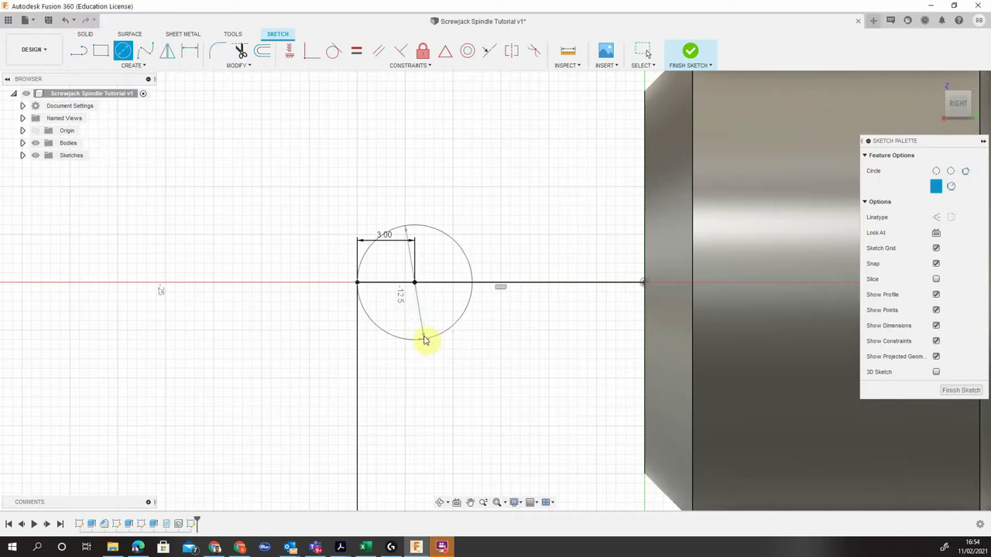
pyautogui.press('Return')
pyautogui.scroll(-2, 515, 322)
pyautogui.scroll(3, 531, 255)
# - Draw a line from the body's edge corner tangent to the Ø6 circle
pyautogui.click(79, 50)
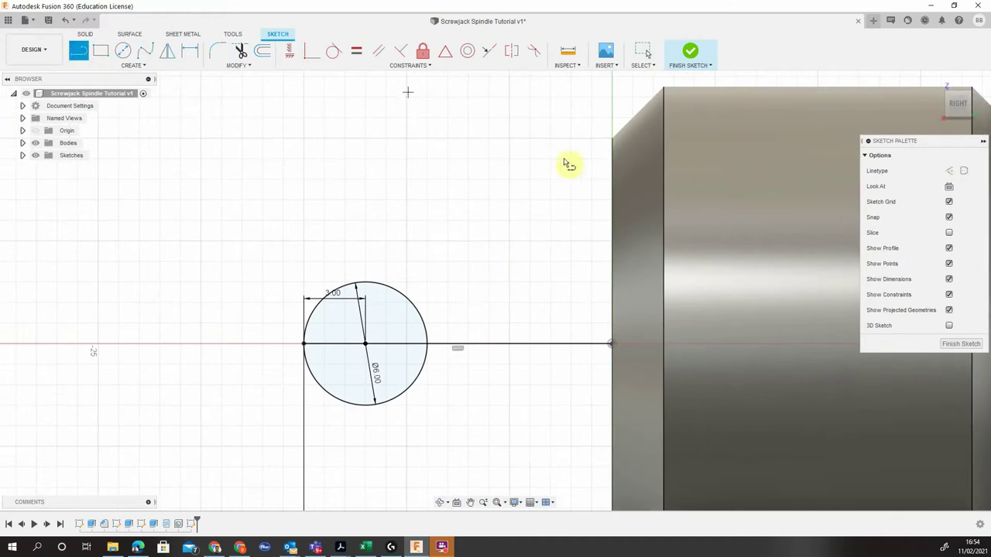
pyautogui.click(615, 140)
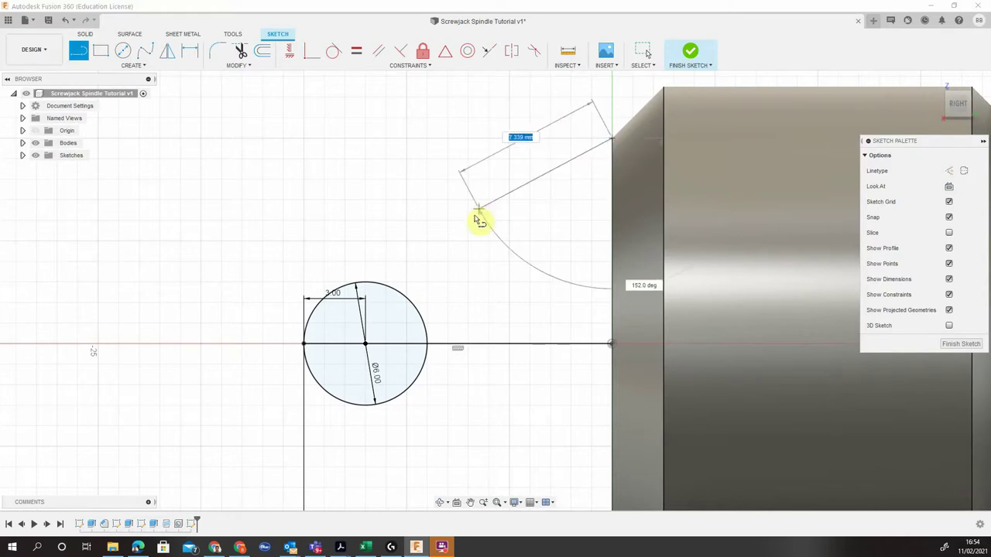
pyautogui.scroll(5, 343, 298)
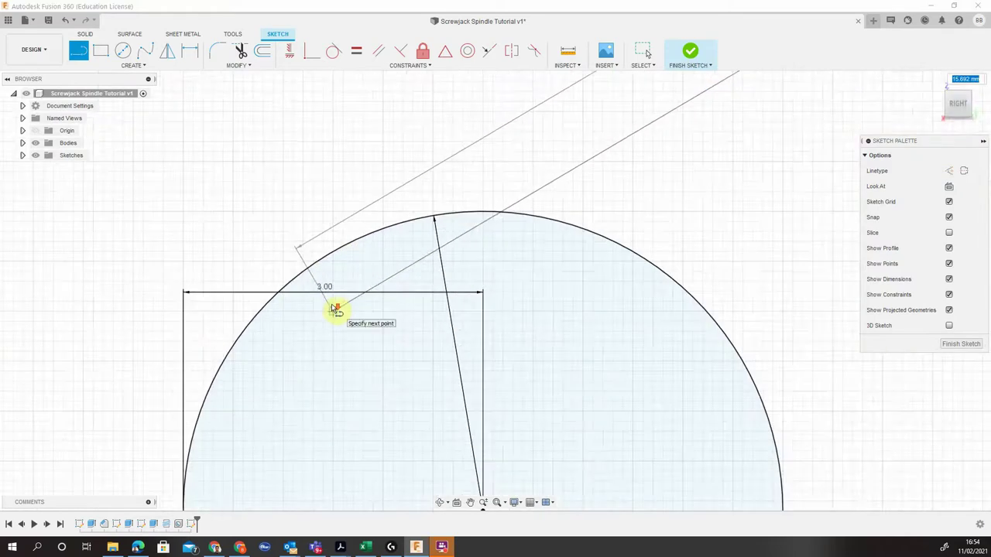
pyautogui.moveTo(339, 295); pyautogui.dragTo(458, 243, button='middle')
pyautogui.scroll(1, 460, 255)
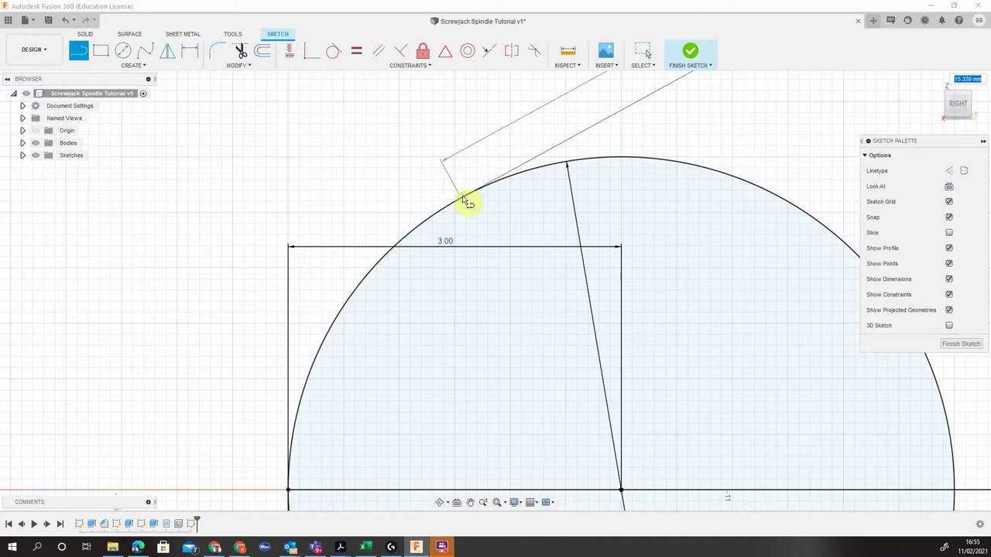
pyautogui.scroll(2, 469, 198)
pyautogui.scroll(3, 463, 198)
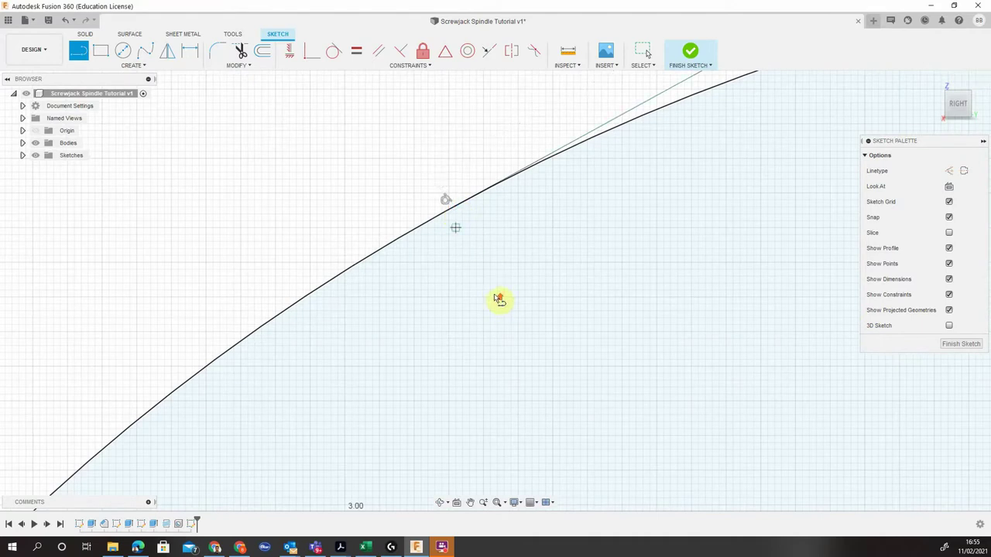
pyautogui.scroll(-3, 480, 266)
pyautogui.scroll(4, 470, 261)
pyautogui.scroll(1, 486, 238)
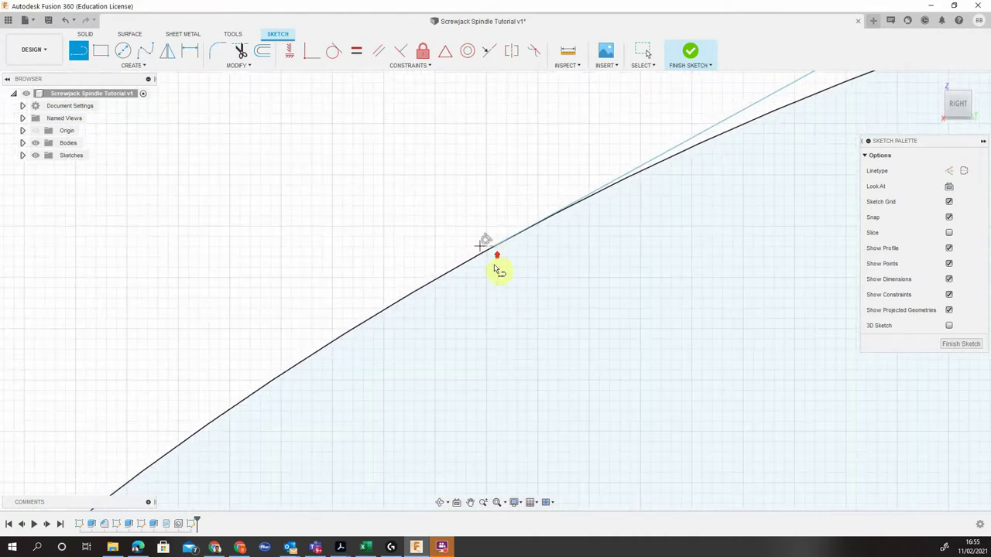
pyautogui.scroll(-6, 494, 273)
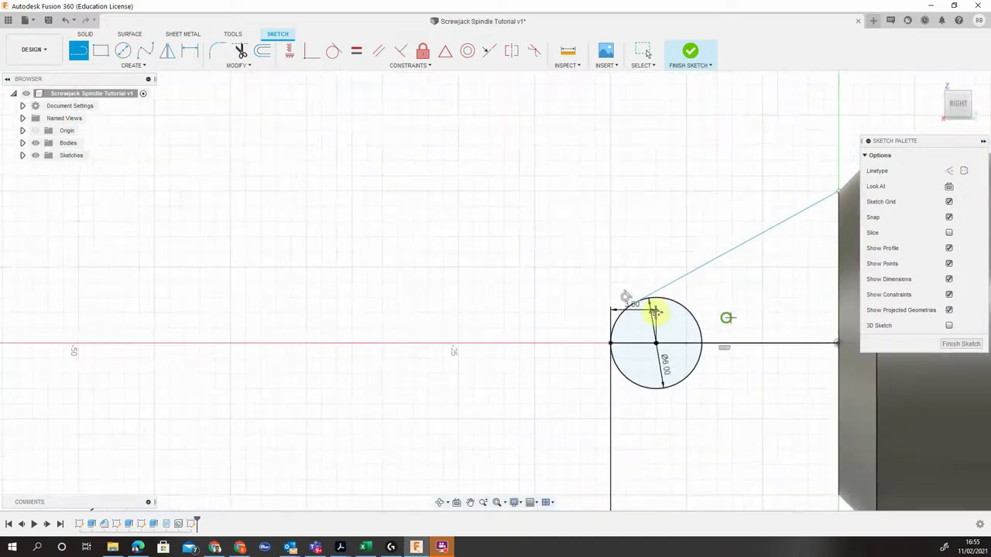
pyautogui.press('Escape')
pyautogui.scroll(4, 535, 279)
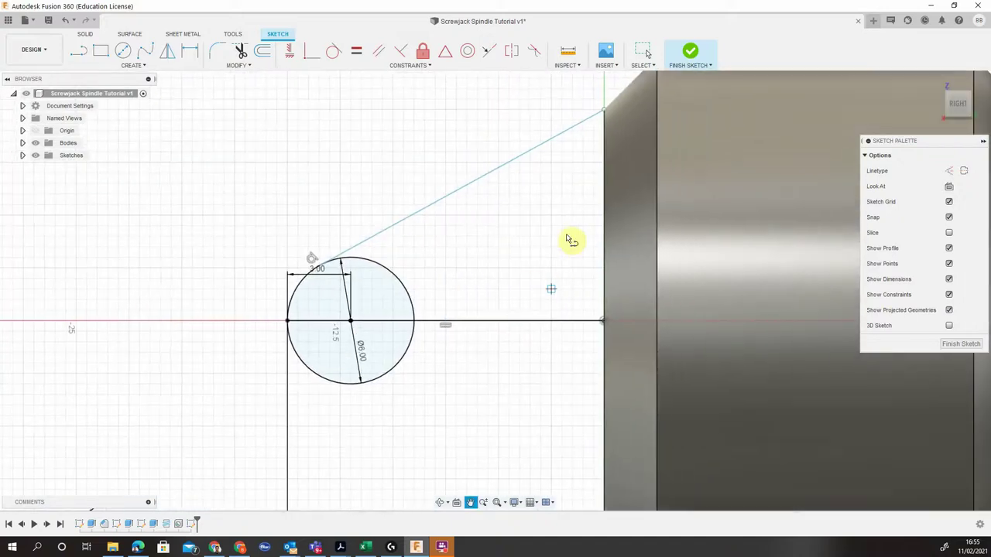
# - Add a line from the body's upper corner down to the axis and trim the circle's inner arc
pyautogui.press('l')
pyautogui.click(603, 111)
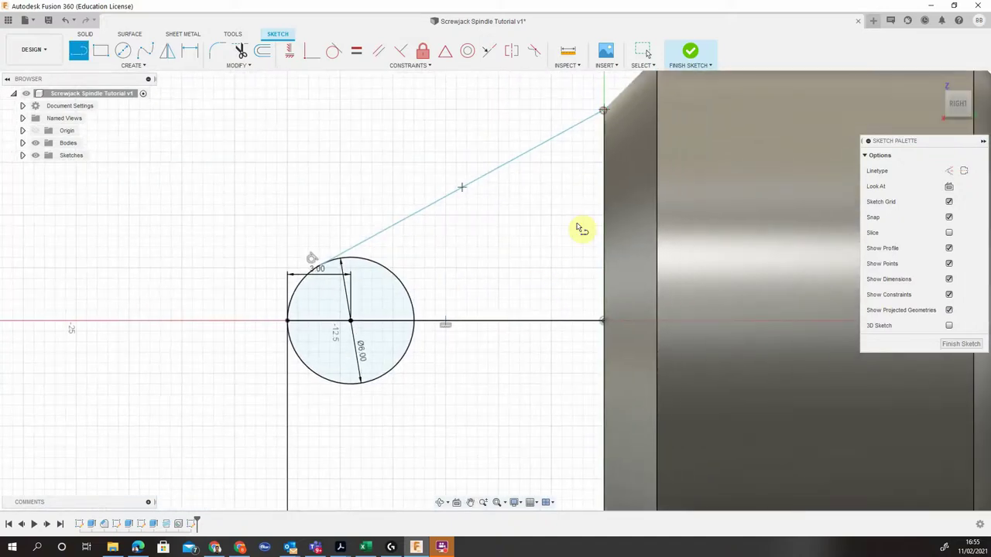
pyautogui.click(602, 321)
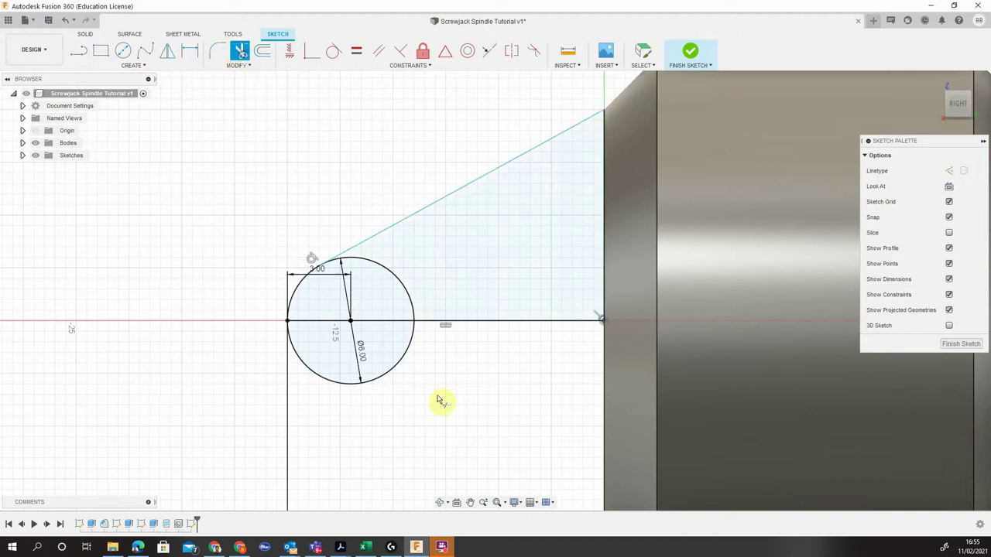
pyautogui.click(354, 360)
pyautogui.hotkey('ctrl', 'z')
pyautogui.click(396, 279)
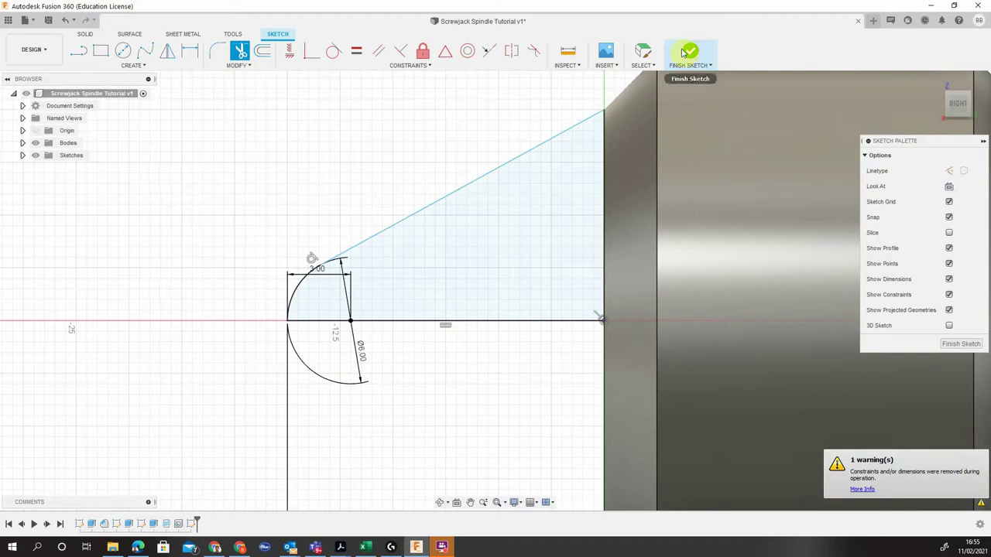
# - Revolve the tip profile 360° about the bottom axis line, then view the spindle from the right
pyautogui.click(84, 34)
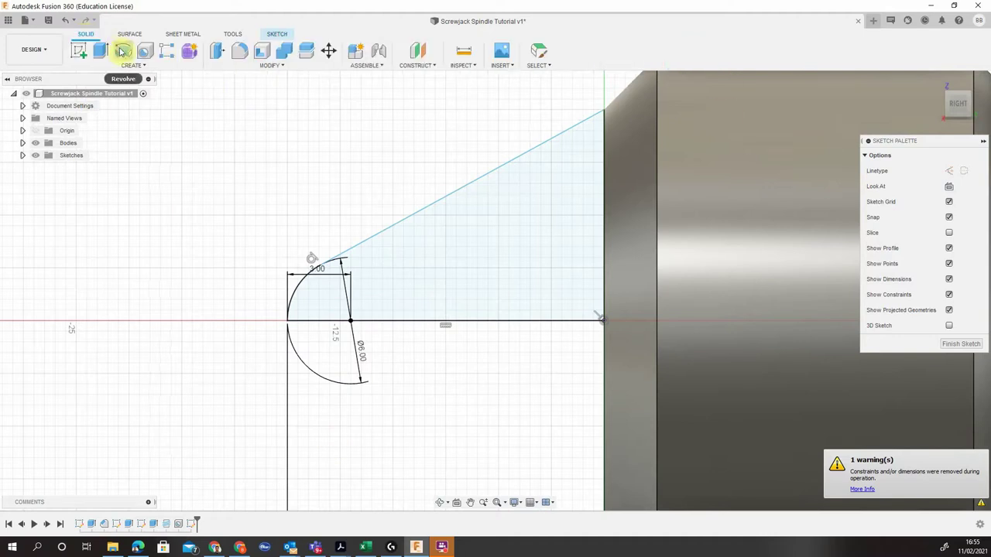
pyautogui.click(122, 51)
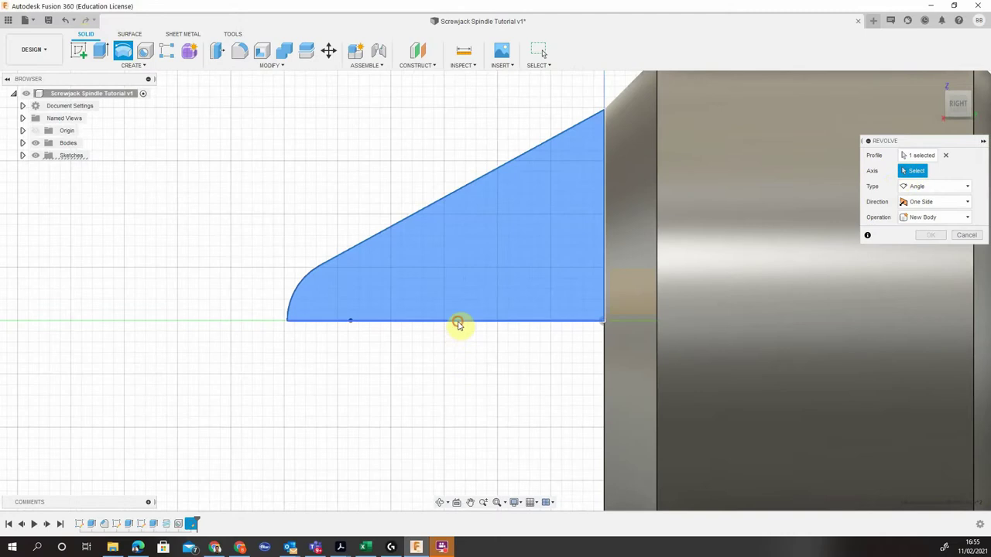
pyautogui.click(459, 322)
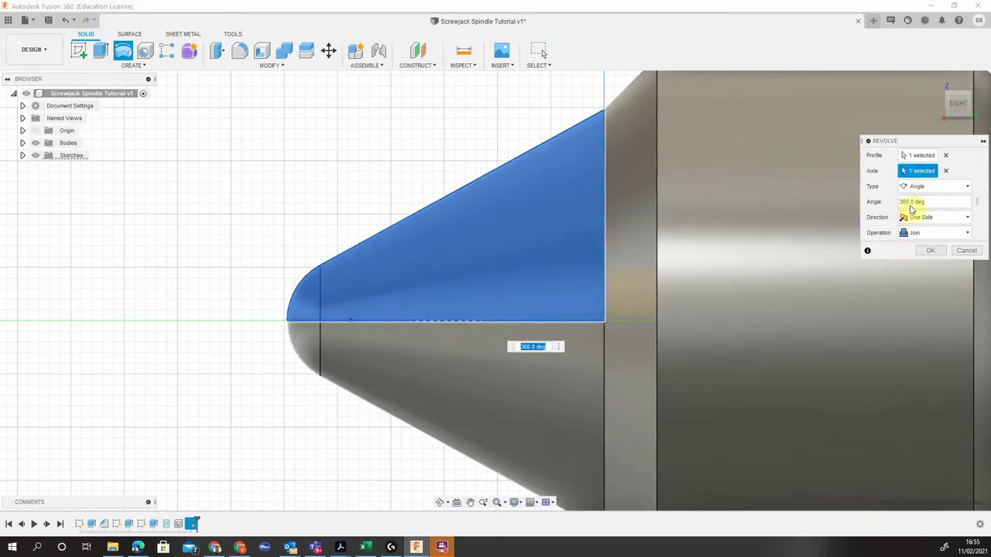
pyautogui.click(932, 250)
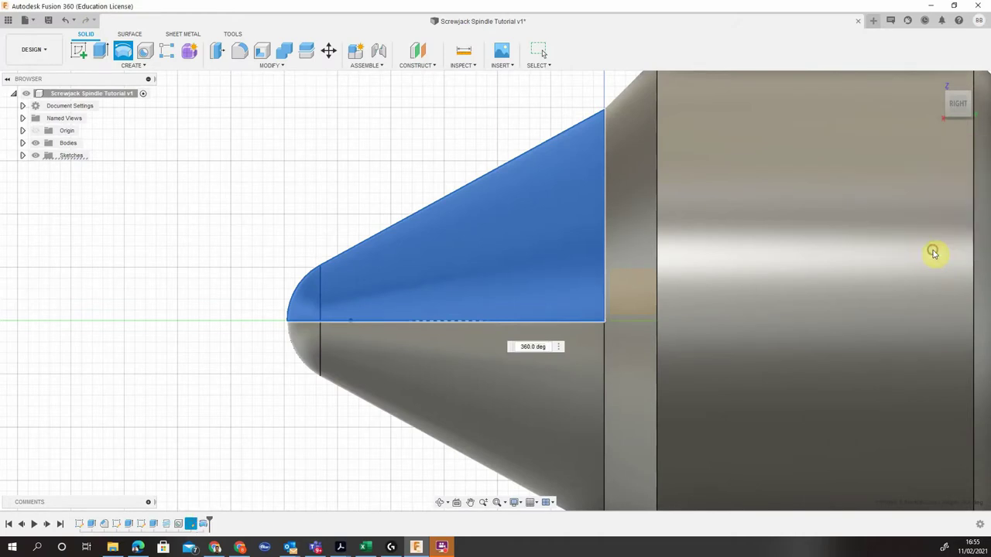
pyautogui.click(932, 80)
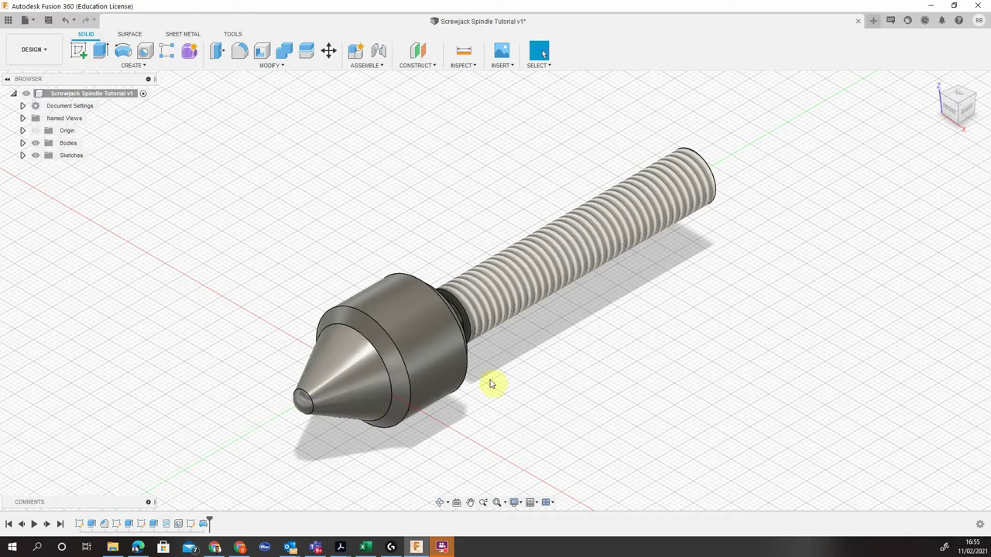
pyautogui.click(965, 113)
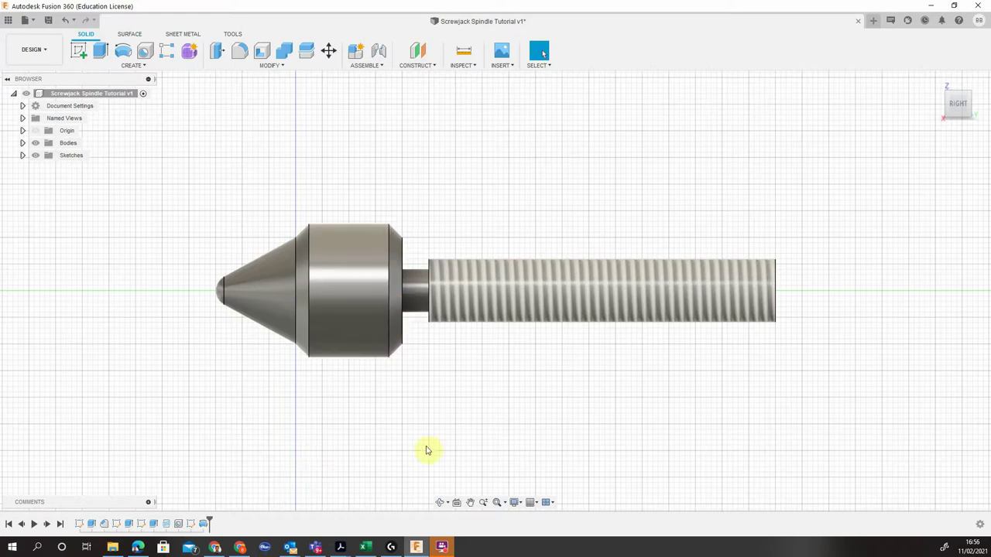
# - Save a new version of the spindle design and create a drawing from the design
pyautogui.click(50, 25)
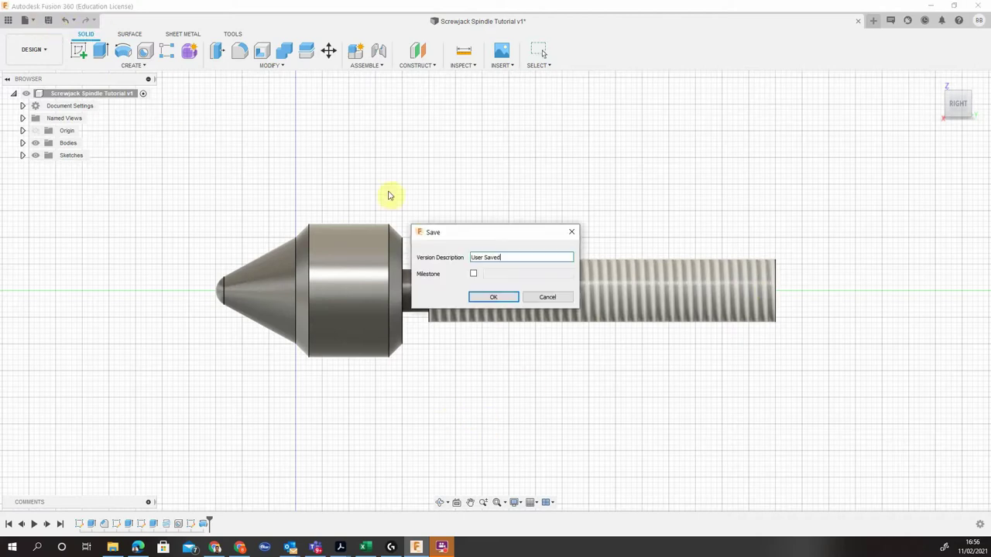
pyautogui.click(491, 298)
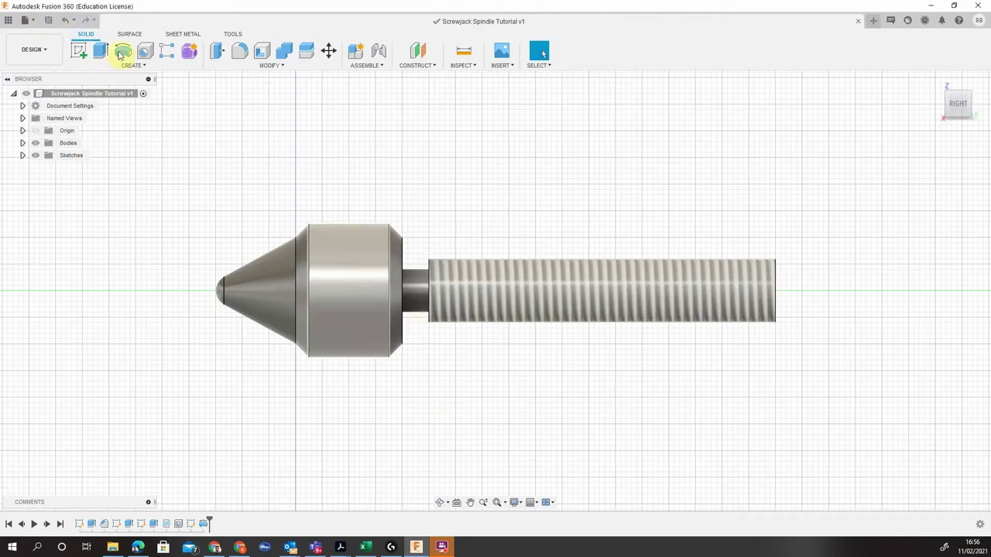
pyautogui.click(34, 49)
pyautogui.moveTo(47, 183)
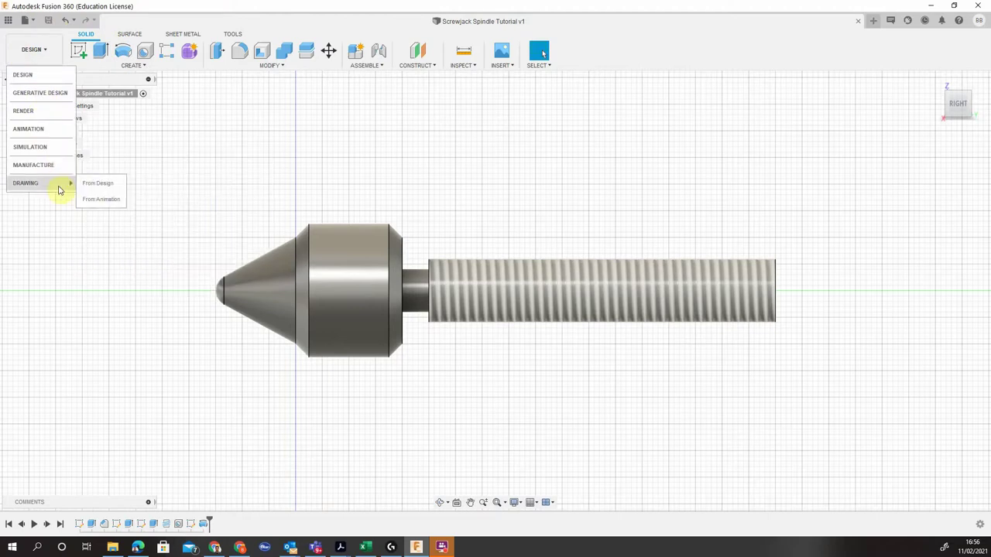
pyautogui.click(98, 184)
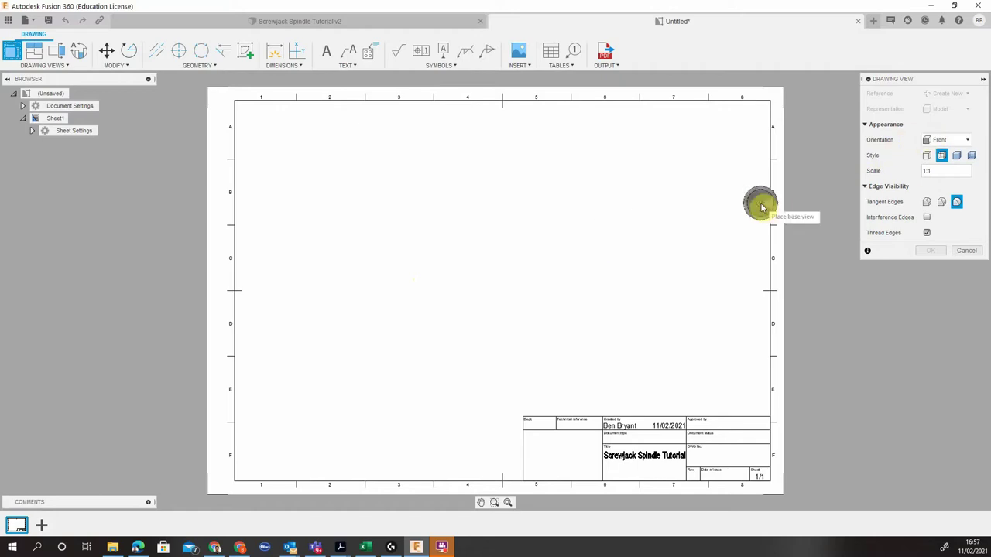
# - Place the end base view and a projected side view to its right
pyautogui.click(368, 291)
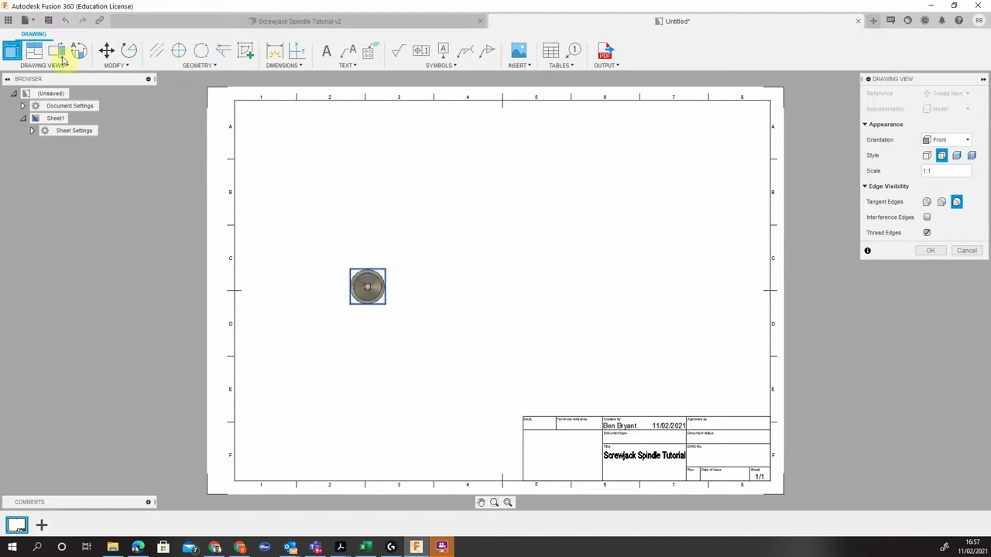
pyautogui.click(34, 51)
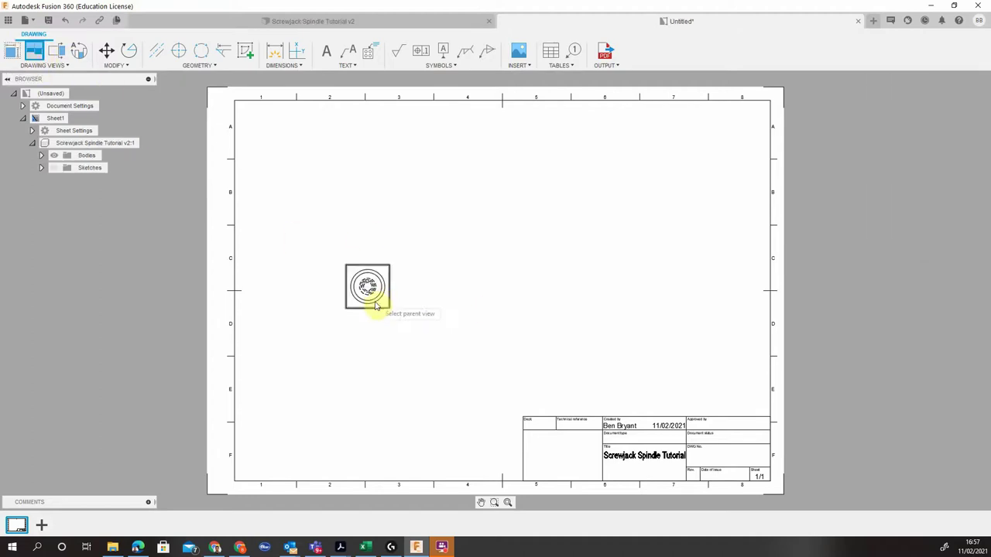
pyautogui.click(530, 285)
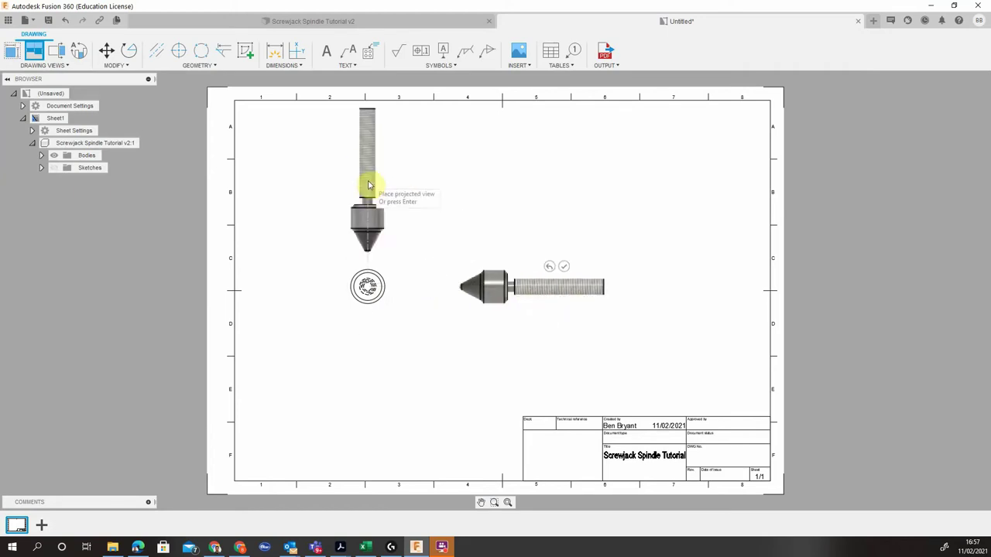
pyautogui.click(563, 266)
pyautogui.scroll(3, 475, 325)
pyautogui.scroll(-2, 518, 314)
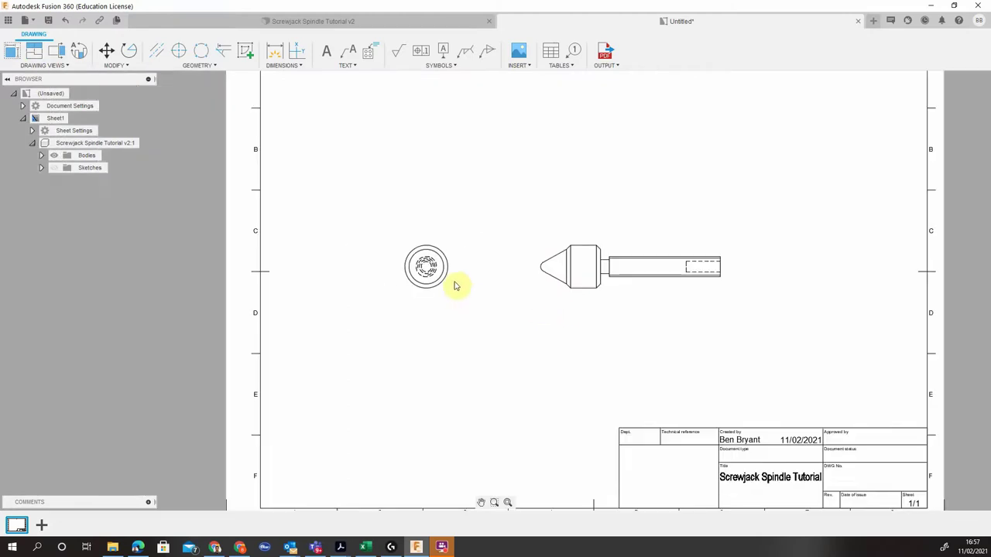
# - Set the end view to 2:1 scale with hidden edges shown as dashed lines
pyautogui.doubleClick(453, 283)
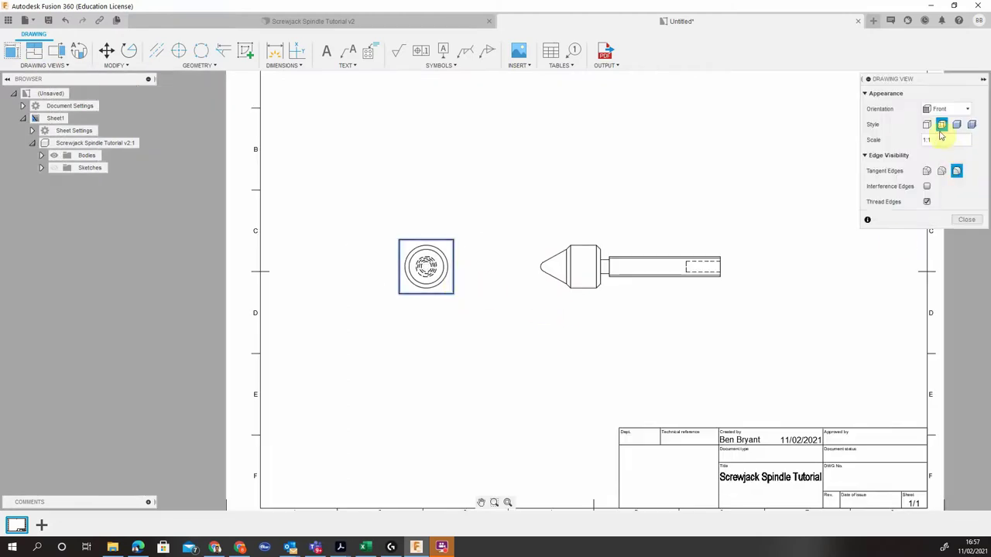
pyautogui.click(972, 140)
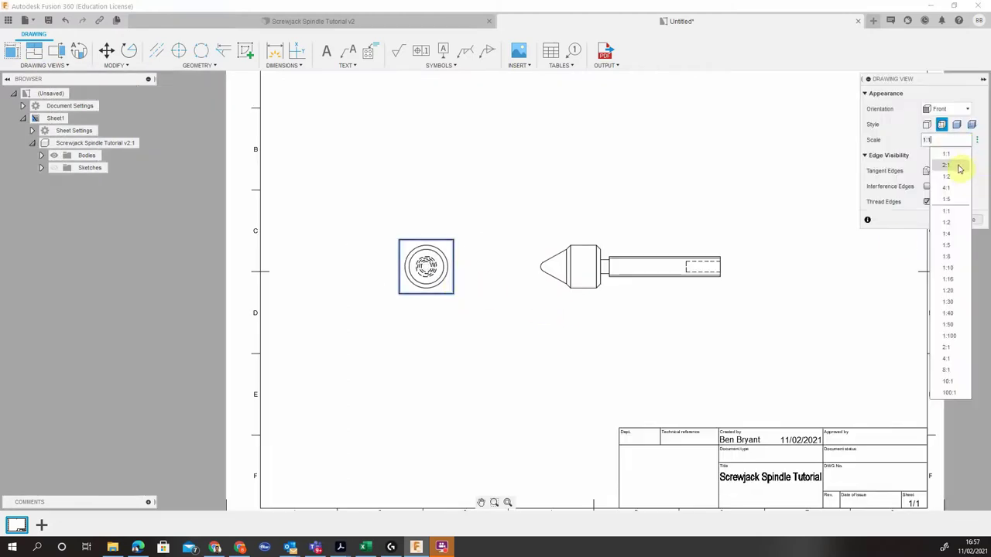
pyautogui.click(958, 166)
pyautogui.moveTo(896, 265); pyautogui.dragTo(825, 257, button='middle')
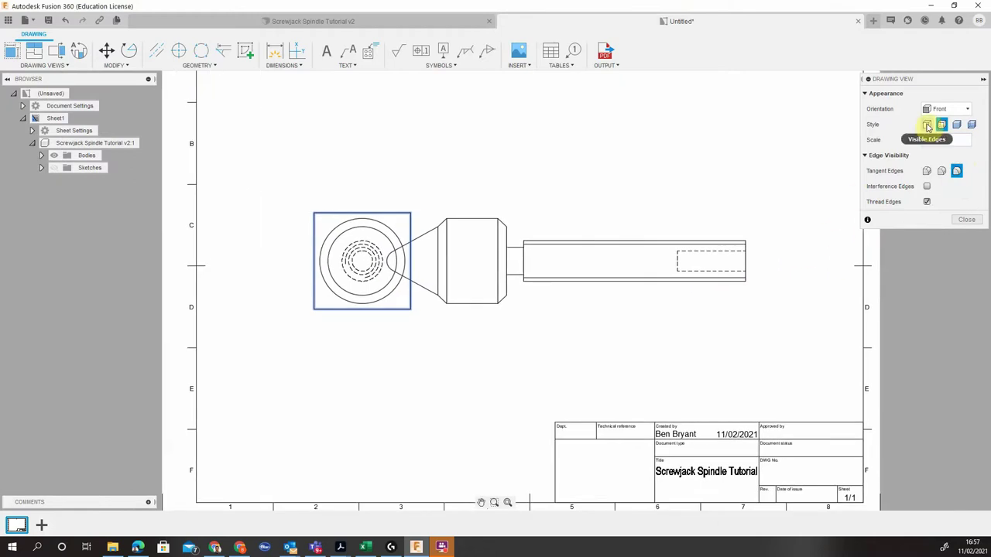
pyautogui.click(927, 125)
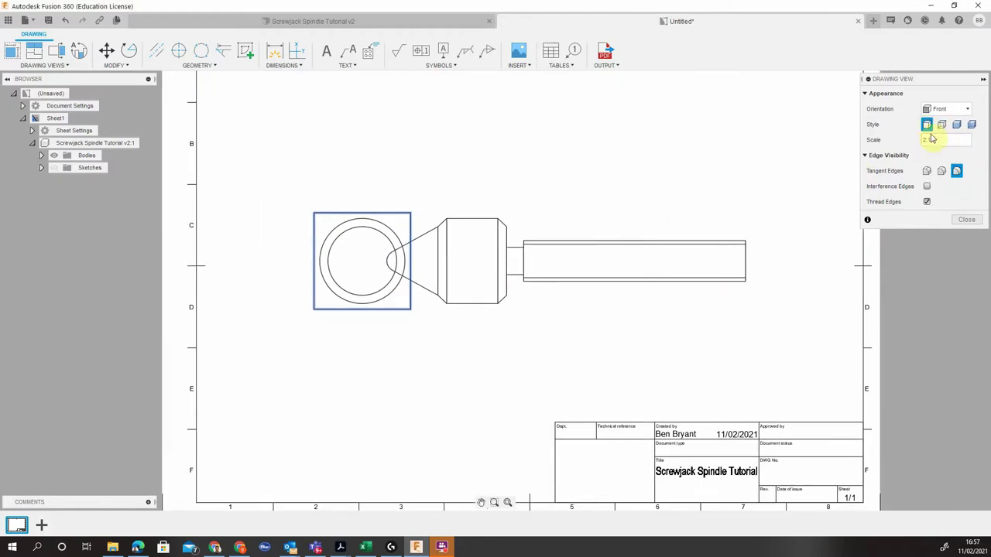
pyautogui.click(942, 125)
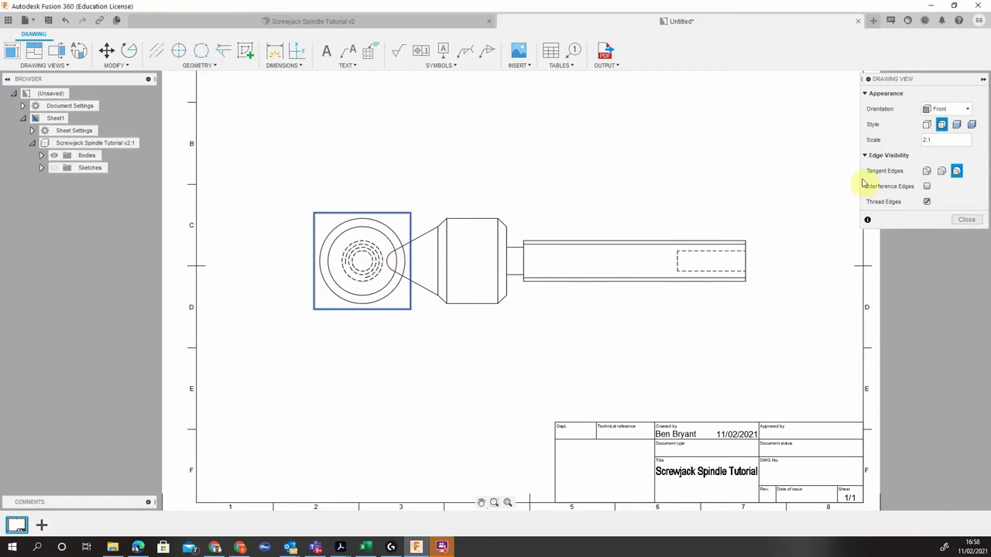
pyautogui.click(964, 220)
# - Move the side view slightly right and begin dragging the end view left
pyautogui.click(736, 285)
pyautogui.click(743, 303)
pyautogui.click(777, 313)
pyautogui.click(395, 302)
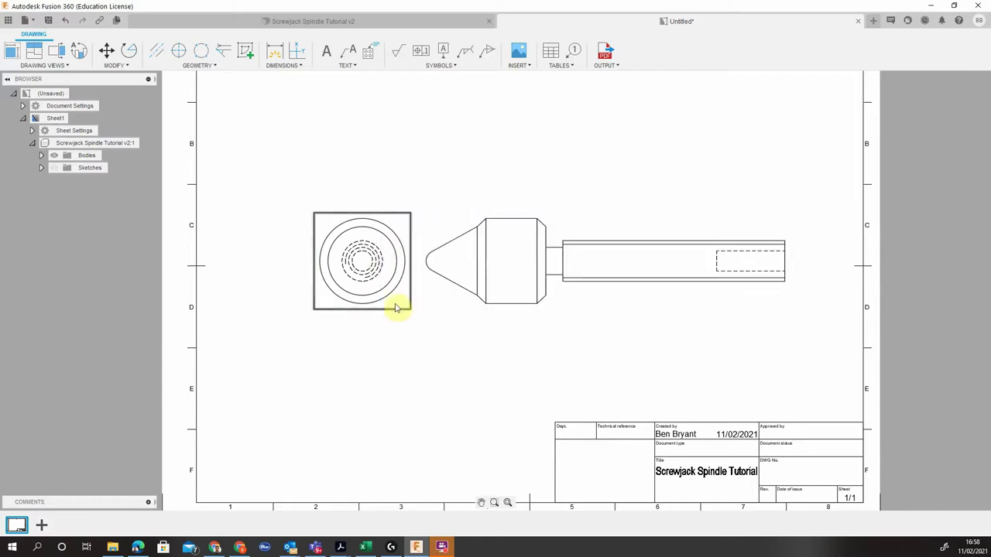
pyautogui.click(396, 310)
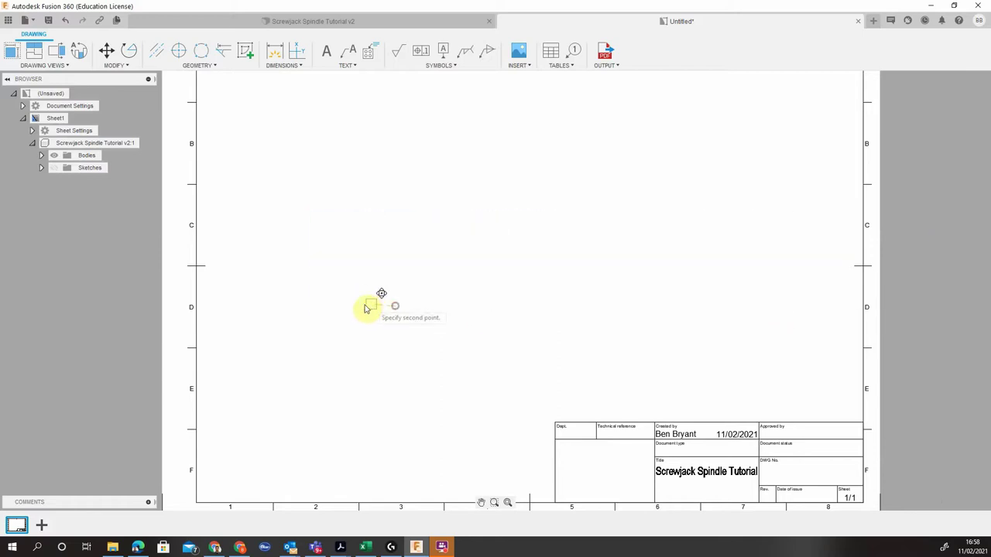
# - Drop the end view further left and nudge the side view into position
pyautogui.click(318, 301)
pyautogui.click(562, 296)
pyautogui.click(565, 300)
pyautogui.click(540, 302)
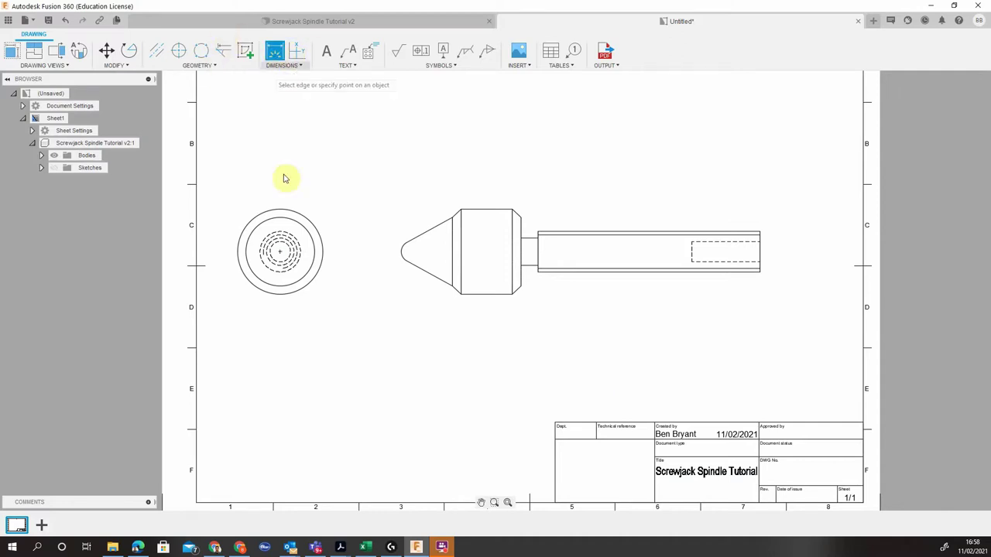
# - Add the Ø25 diameter on the end view and the 15 and 87.5 lengths
pyautogui.click(291, 215)
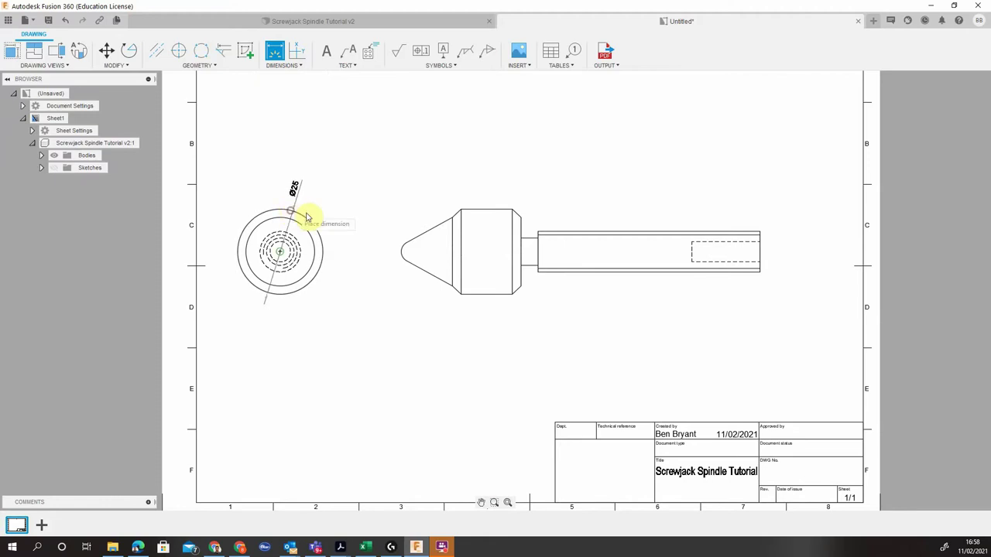
pyautogui.click(326, 215)
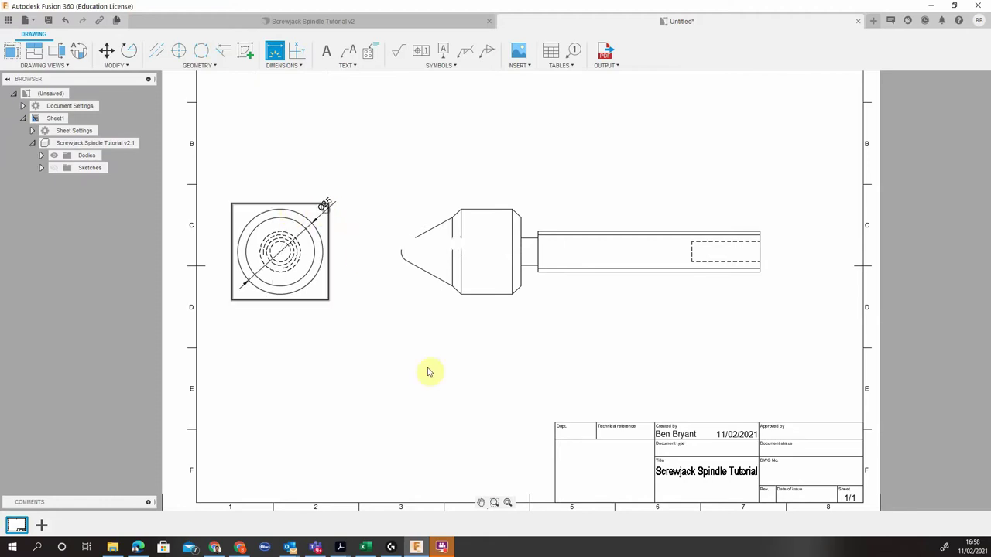
pyautogui.click(470, 301)
pyautogui.click(488, 323)
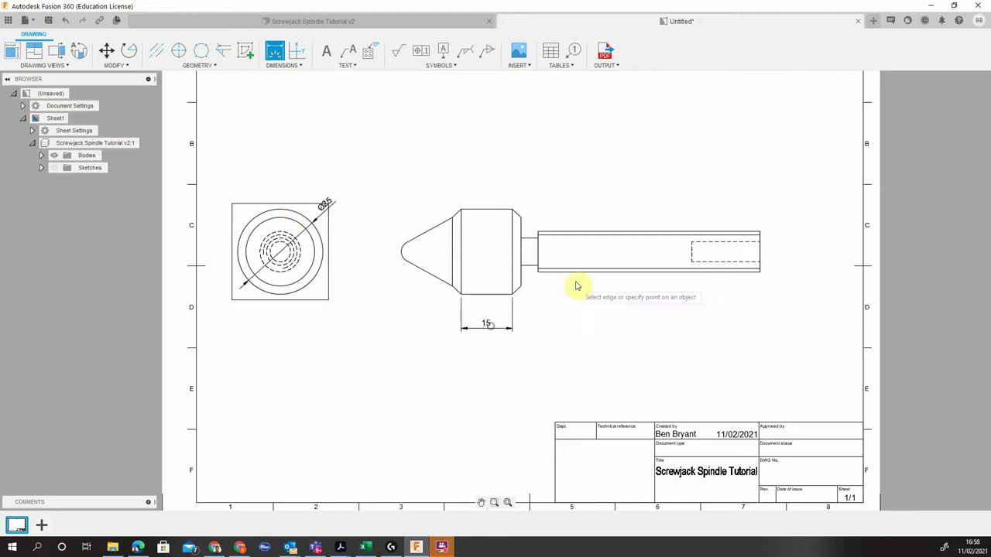
pyautogui.click(462, 296)
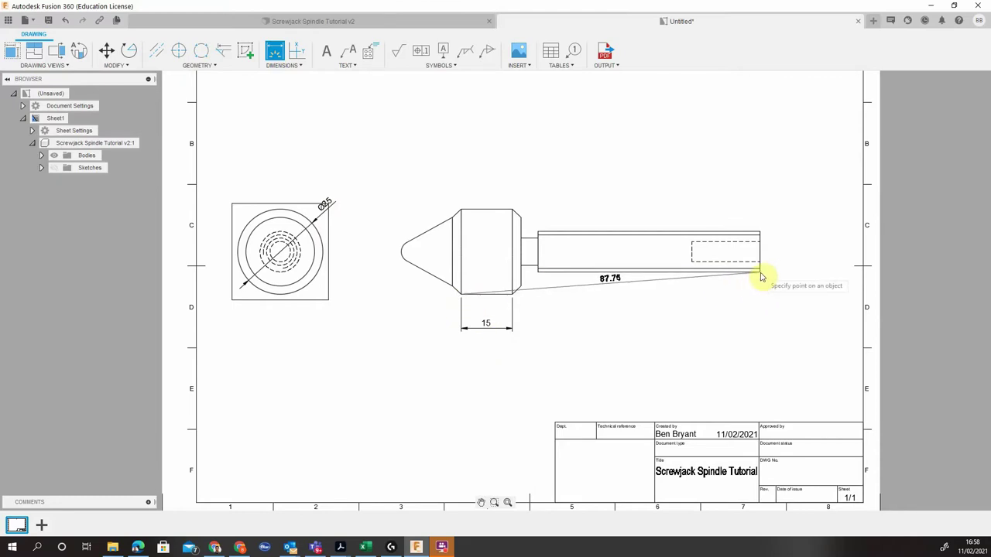
pyautogui.click(760, 272)
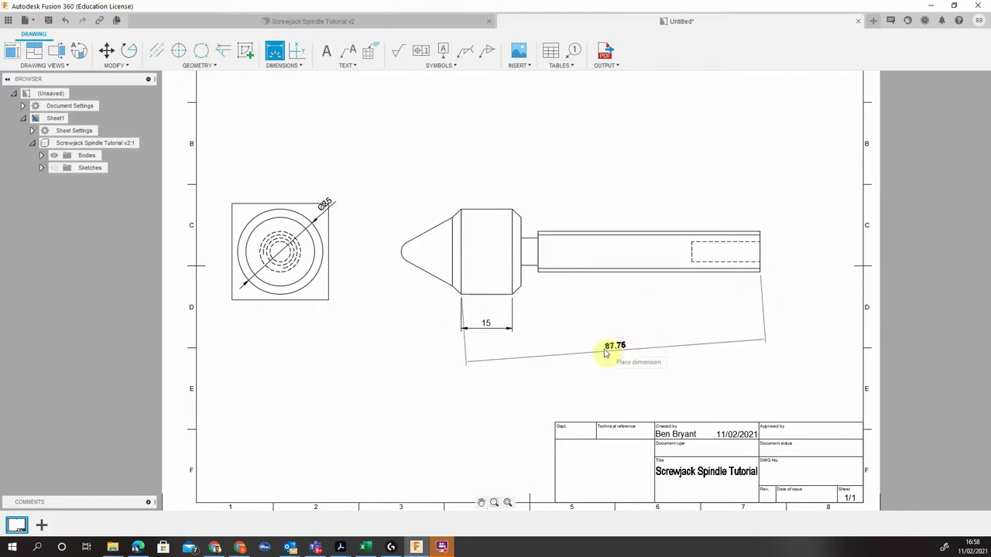
pyautogui.click(452, 360)
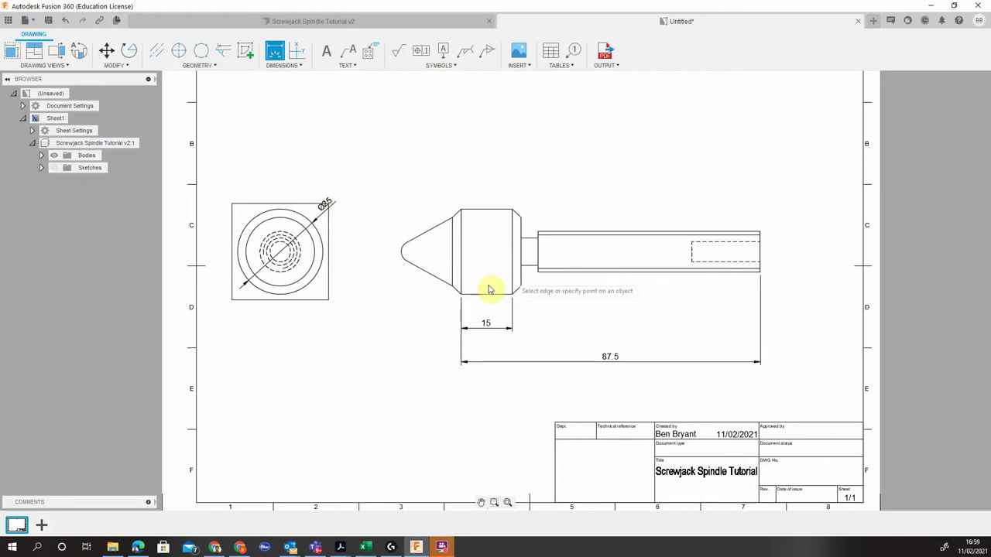
# - Add the R3 tip radius and the 102 overall length dimension
pyautogui.click(404, 252)
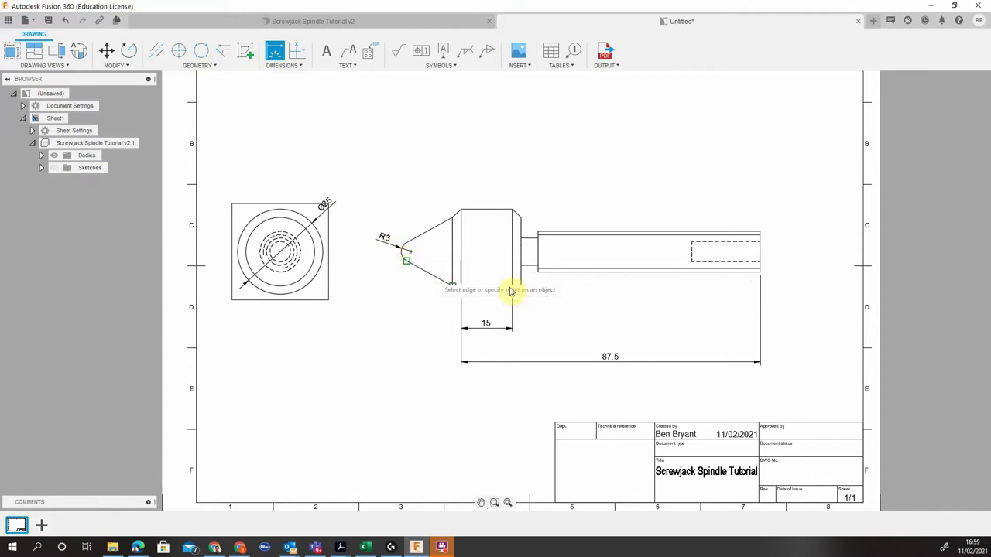
pyautogui.click(759, 274)
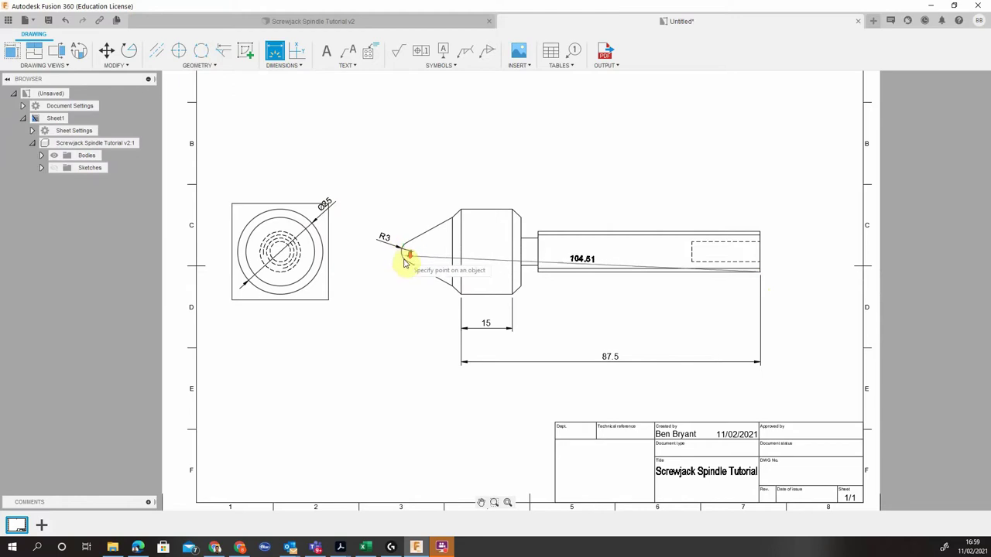
pyautogui.scroll(6, 403, 252)
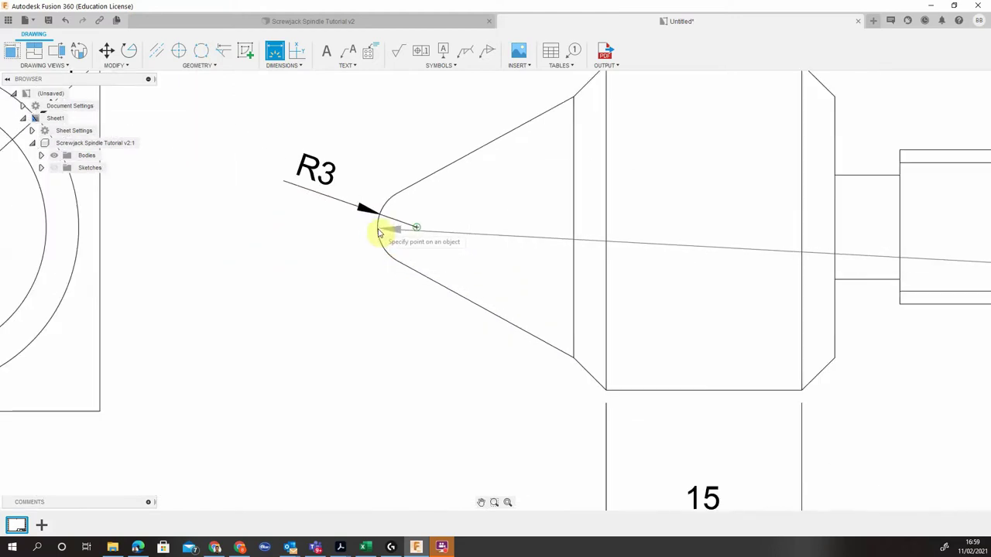
pyautogui.click(417, 227)
pyautogui.scroll(-3, 518, 397)
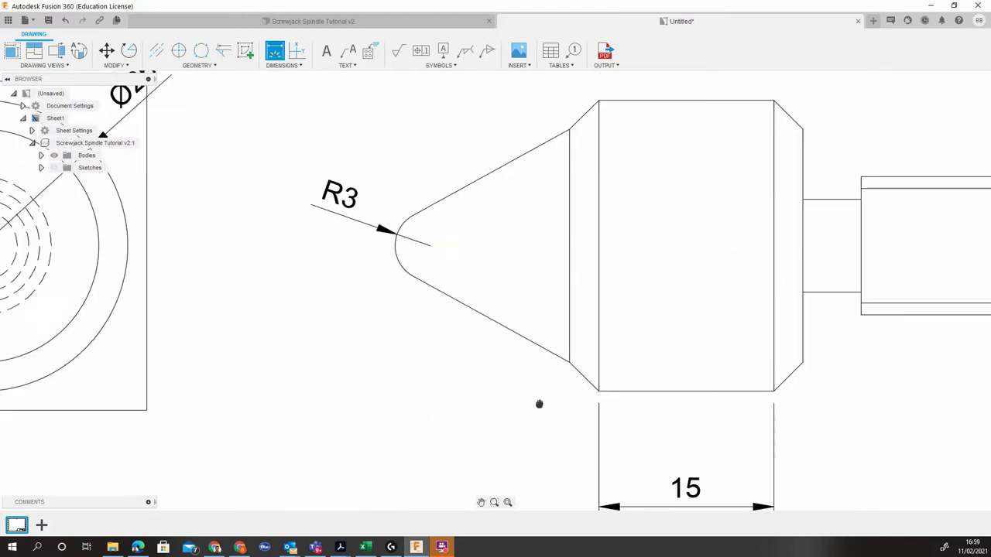
pyautogui.moveTo(537, 394); pyautogui.dragTo(436, 247, button='middle')
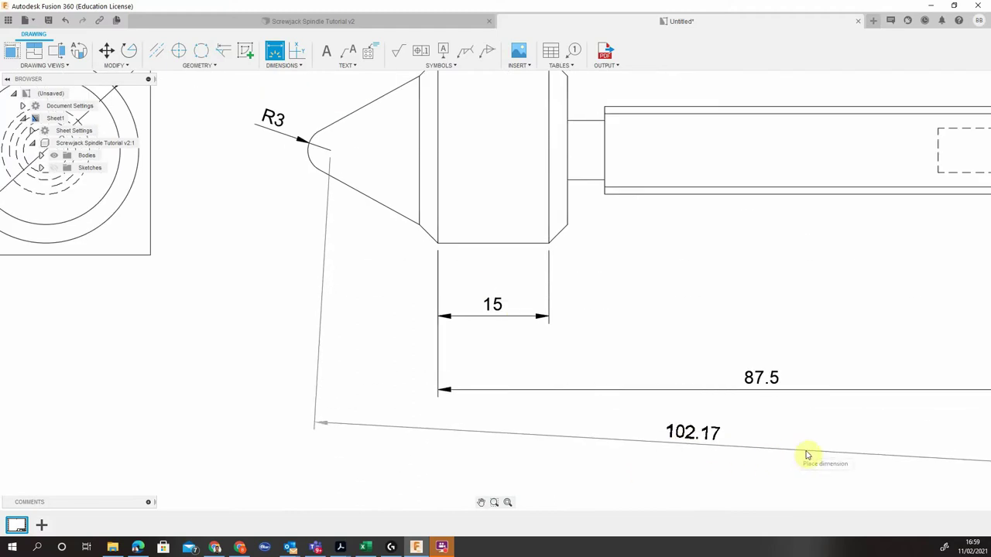
pyautogui.scroll(-4, 774, 425)
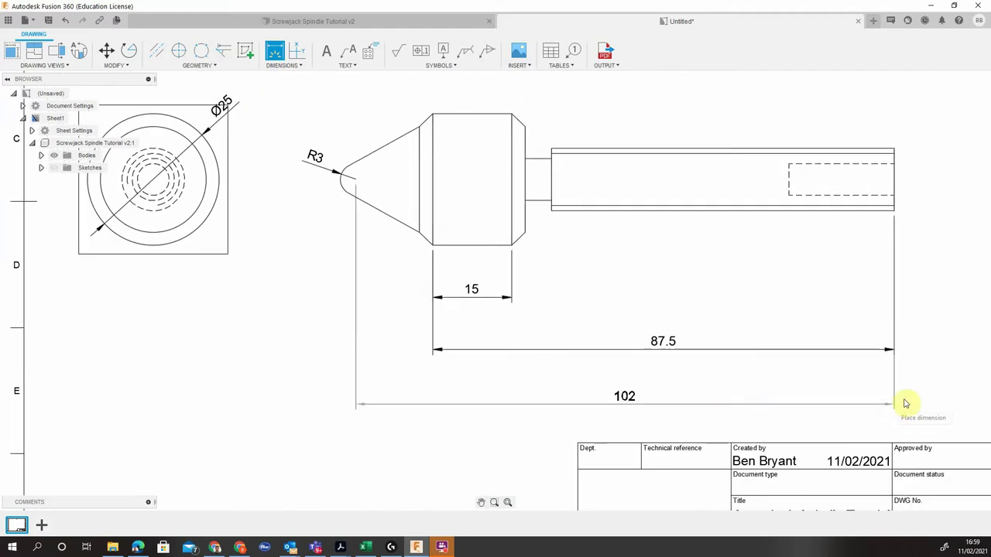
pyautogui.click(918, 402)
# - Dimension the 5 shoulder and the 2.5 chamfer on the cylinder
pyautogui.scroll(2, 670, 302)
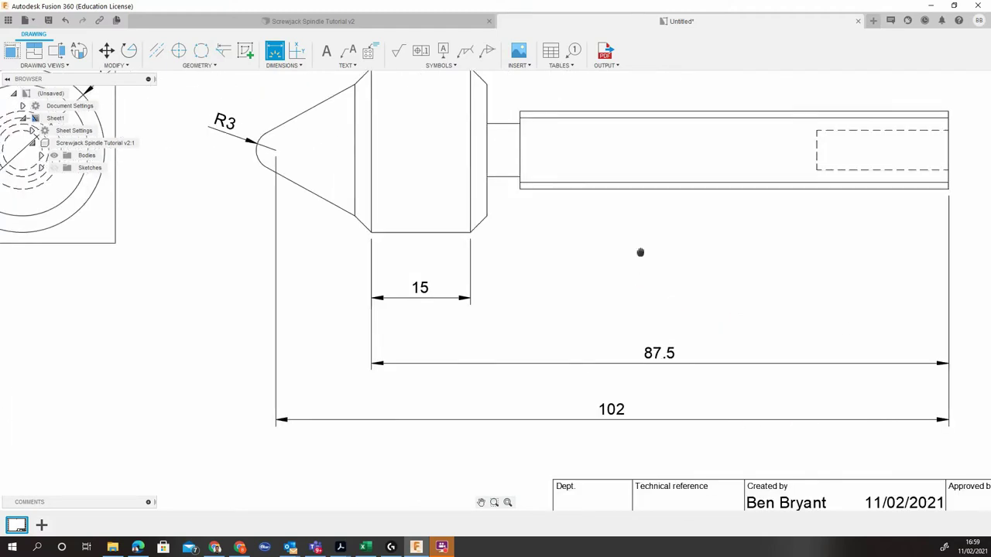
pyautogui.moveTo(642, 250); pyautogui.dragTo(526, 327, button='middle')
pyautogui.click(393, 201)
pyautogui.click(391, 131)
pyautogui.click(243, 153)
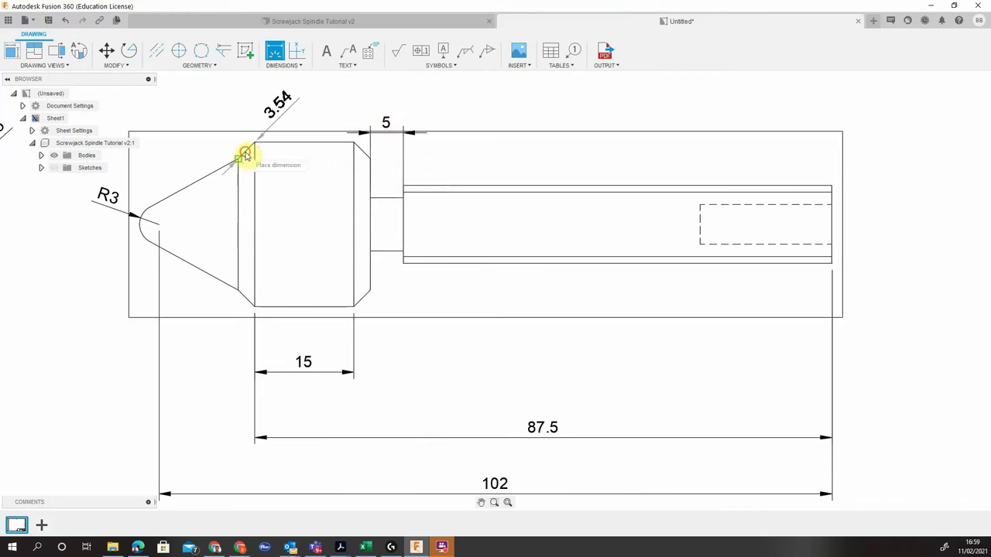
pyautogui.click(266, 114)
# - Add the 20 hole depth and 65 thread length dimensions above the shaft
pyautogui.scroll(-2, 538, 405)
pyautogui.scroll(-2, 642, 278)
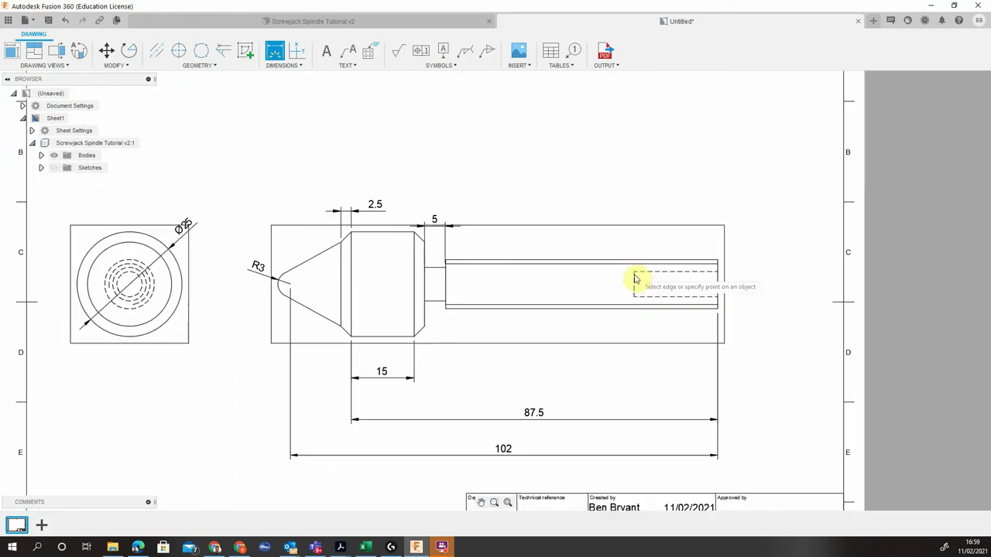
pyautogui.click(663, 272)
pyautogui.click(667, 240)
pyautogui.click(717, 289)
pyautogui.scroll(2, 774, 301)
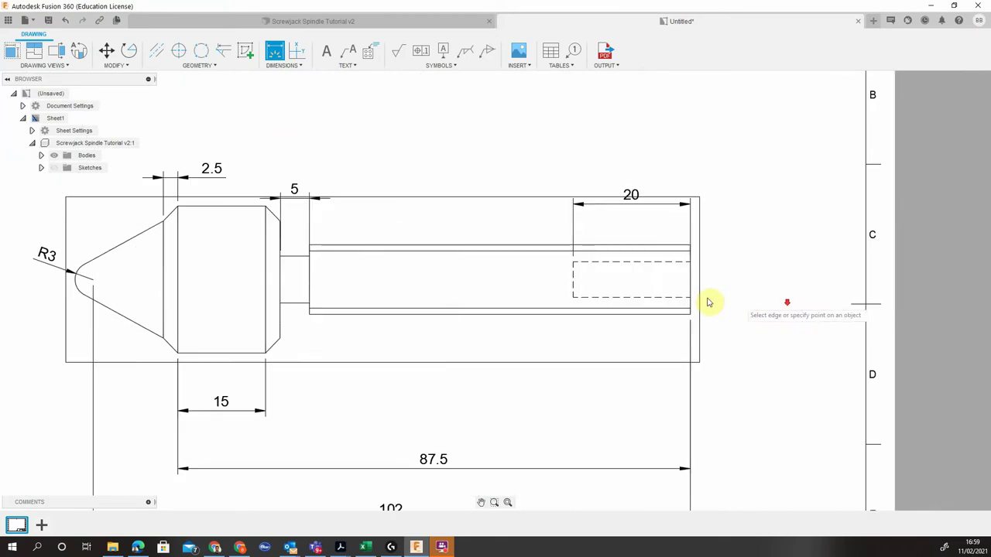
pyautogui.click(668, 248)
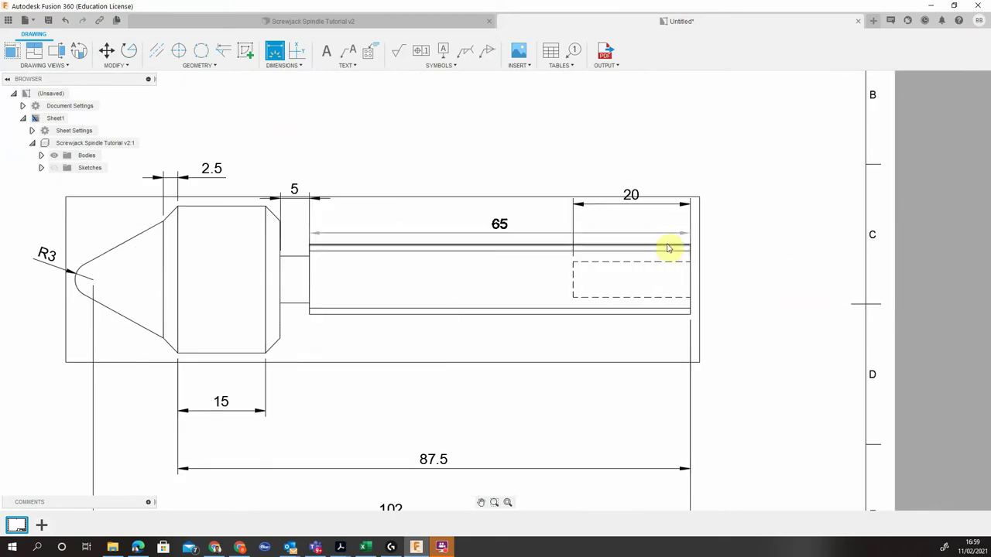
pyautogui.click(663, 170)
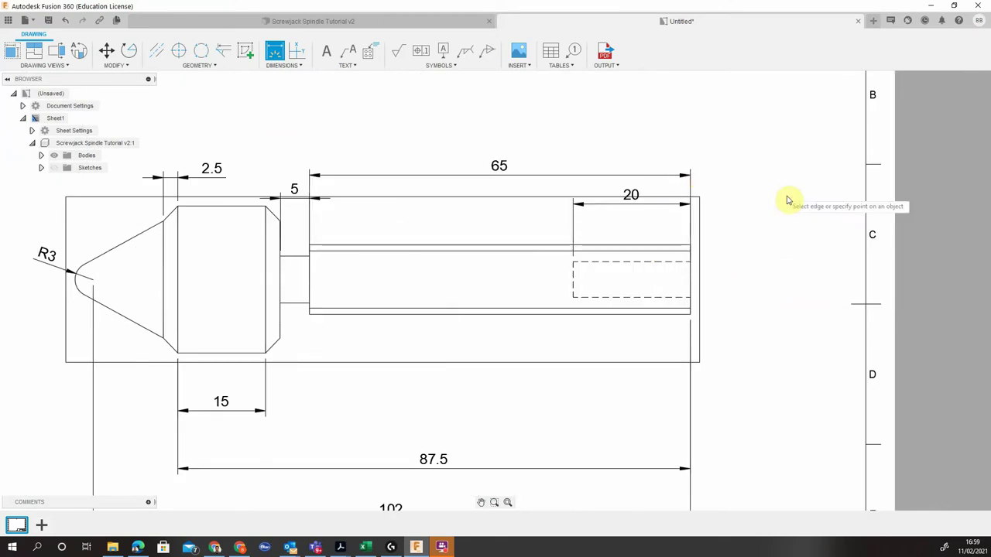
# - Add an M12 x1.75 leader note from the threaded shaft's bottom edge, placed below the shaft
pyautogui.click(349, 51)
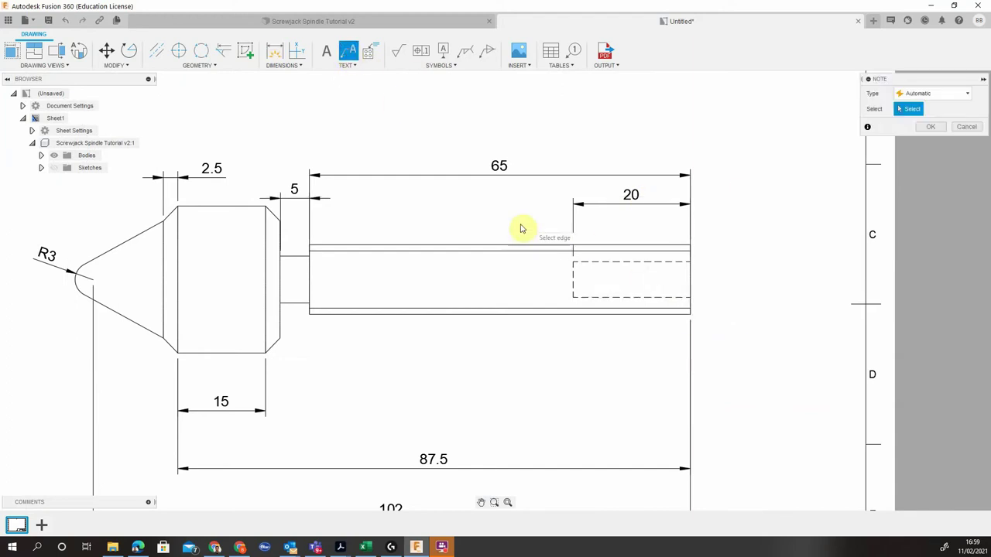
pyautogui.click(676, 316)
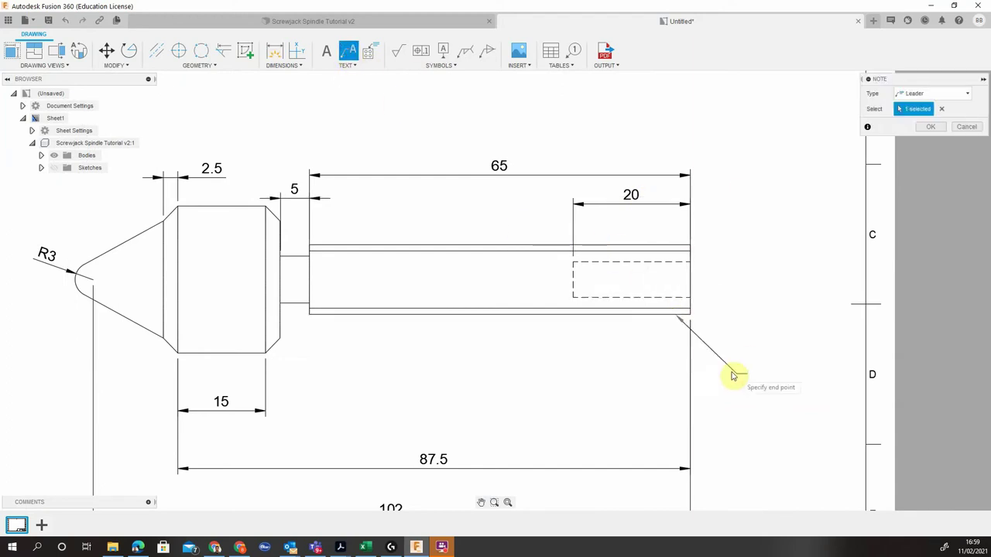
pyautogui.click(732, 371)
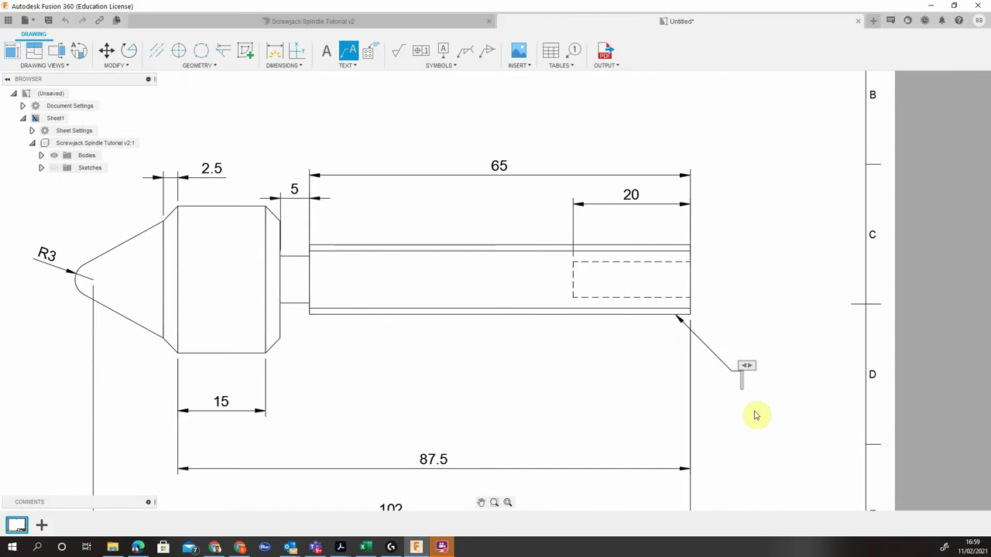
pyautogui.write('m12')
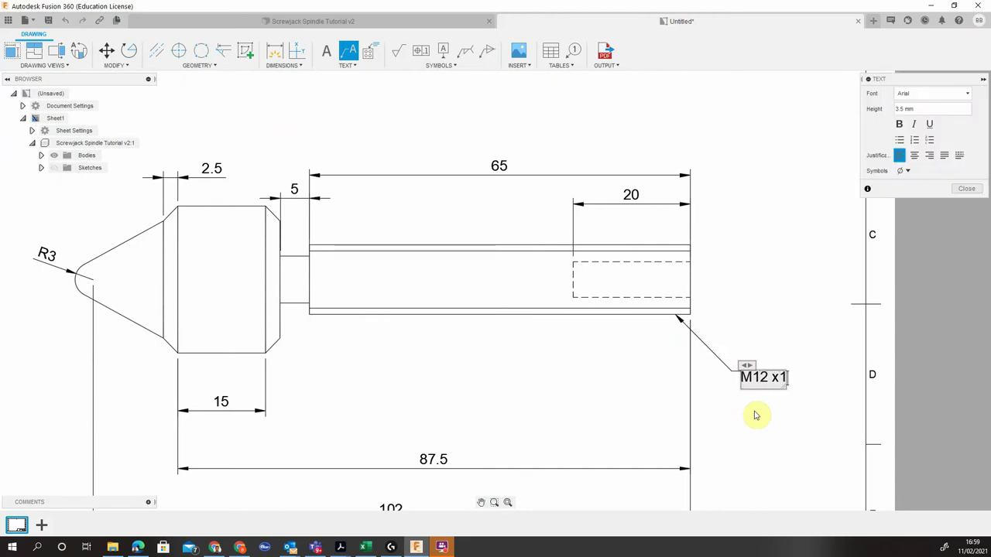
pyautogui.click(967, 189)
pyautogui.scroll(2, 567, 391)
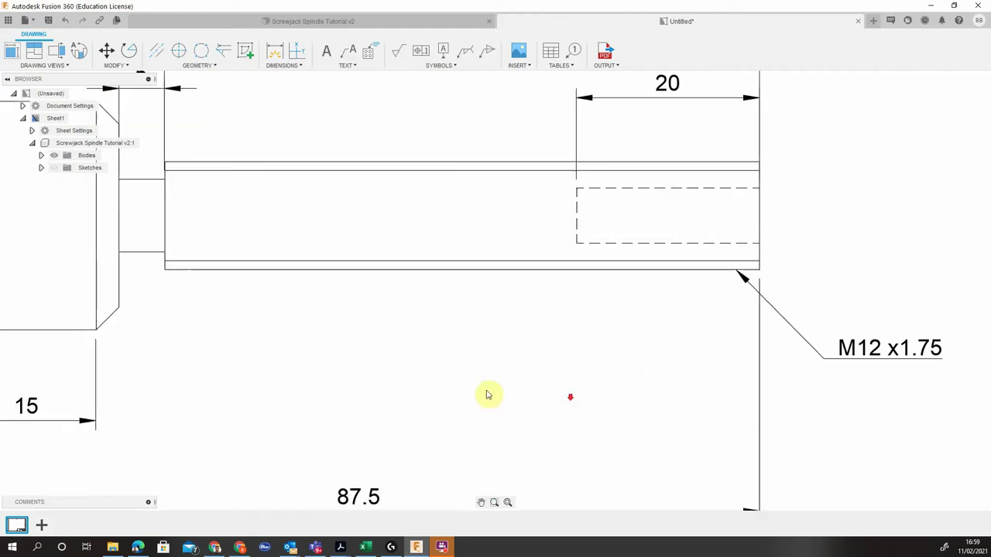
pyautogui.scroll(-4, 425, 387)
pyautogui.moveTo(469, 348); pyautogui.dragTo(627, 328, button='middle')
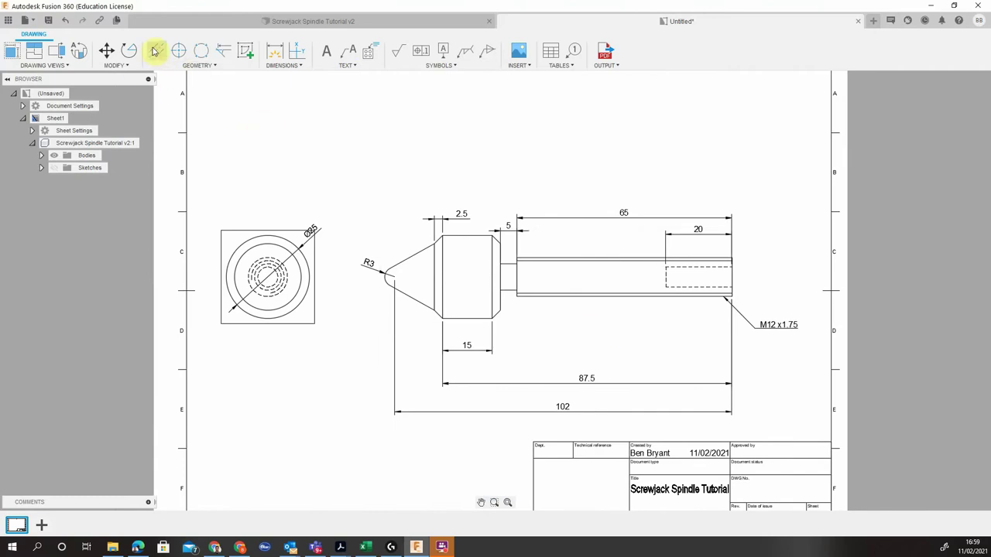
# - Start a sketch on the drawing and draw a centre-radius guide circle inside the knurled section
pyautogui.click(246, 51)
pyautogui.scroll(3, 470, 289)
pyautogui.scroll(1, 470, 290)
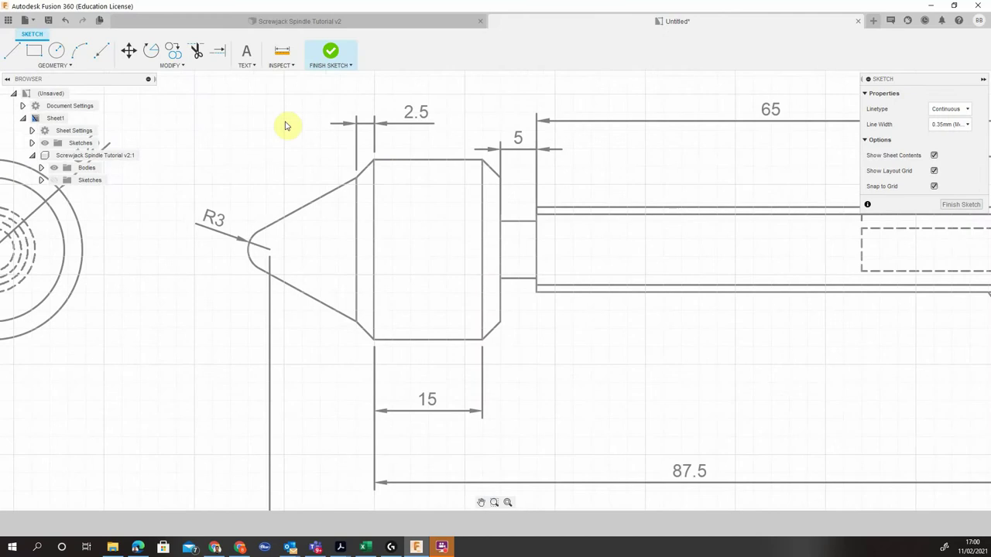
pyautogui.click(55, 52)
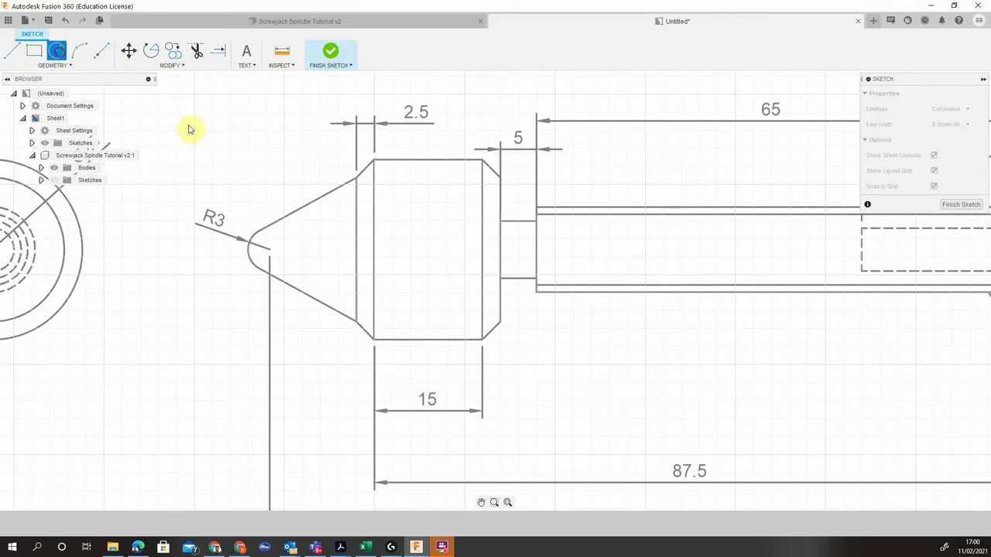
pyautogui.click(421, 224)
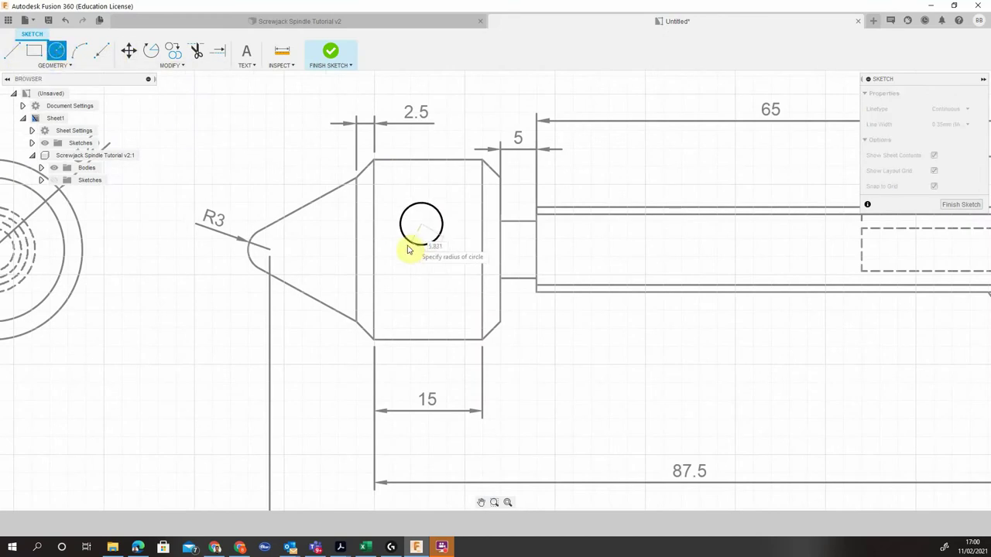
pyautogui.click(406, 251)
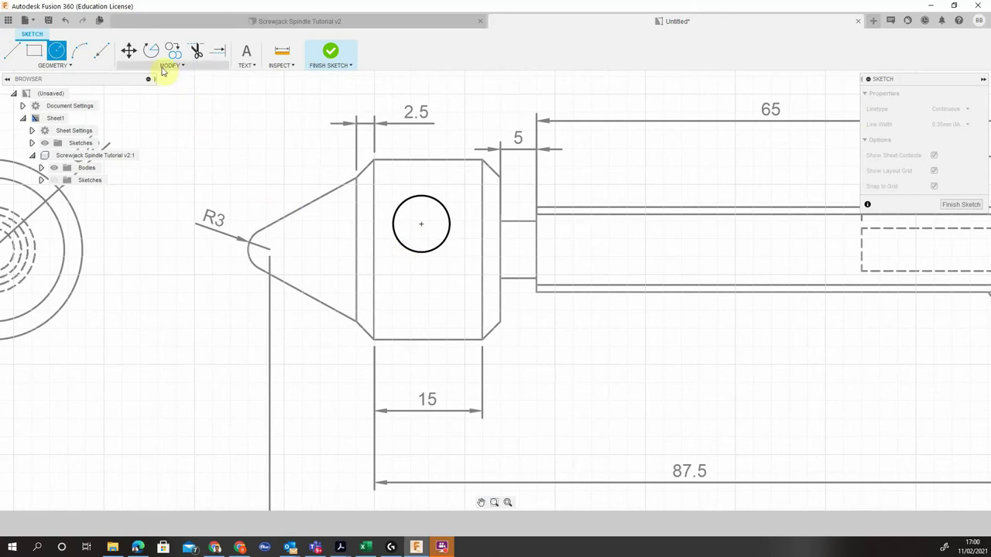
# - Draw three parallel diagonal hatch lines across the guide circle
pyautogui.click(83, 68)
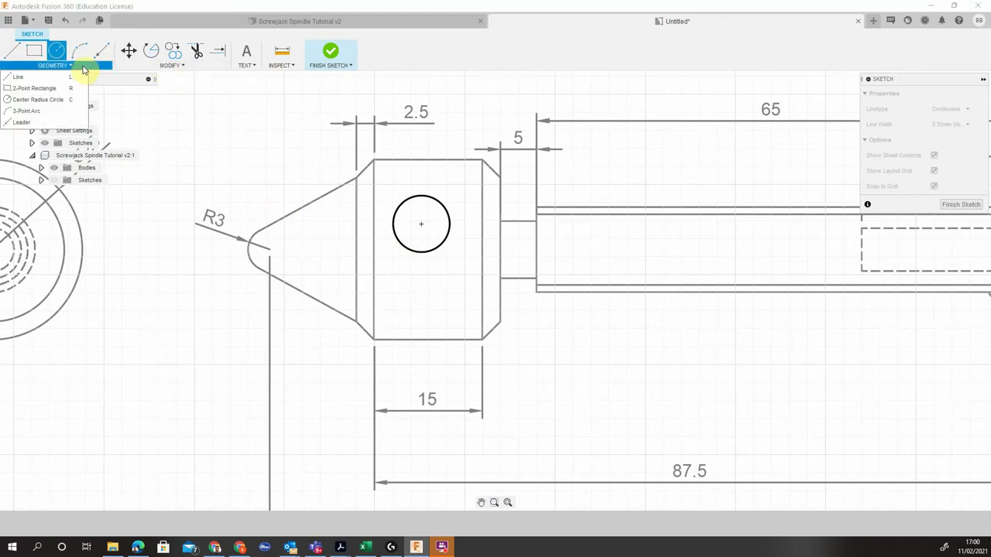
pyautogui.click(151, 66)
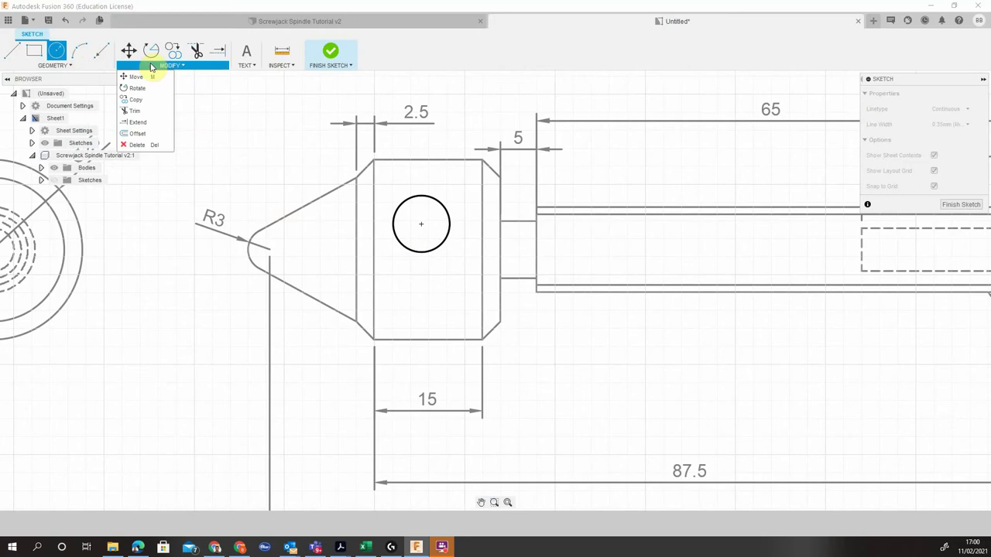
pyautogui.click(152, 67)
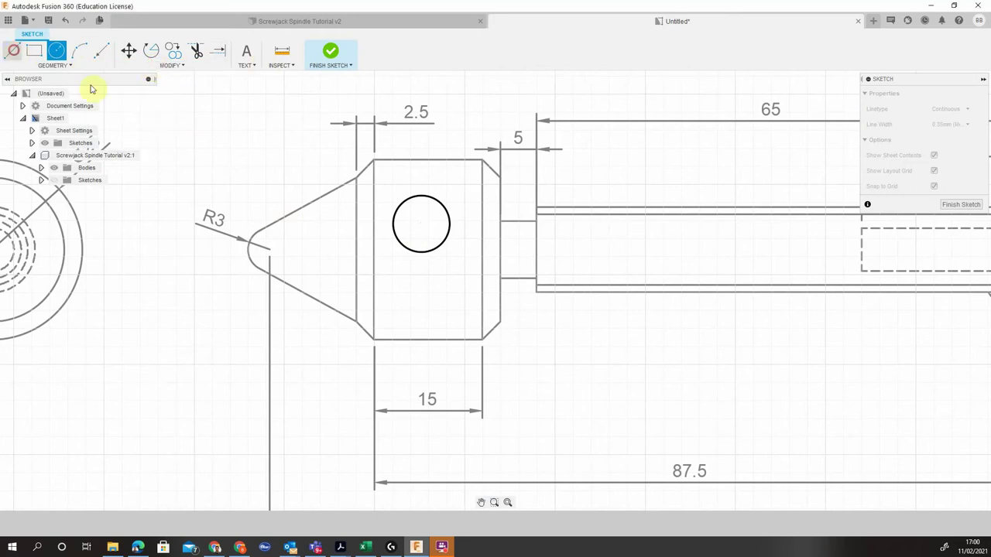
pyautogui.click(14, 52)
pyautogui.scroll(6, 390, 186)
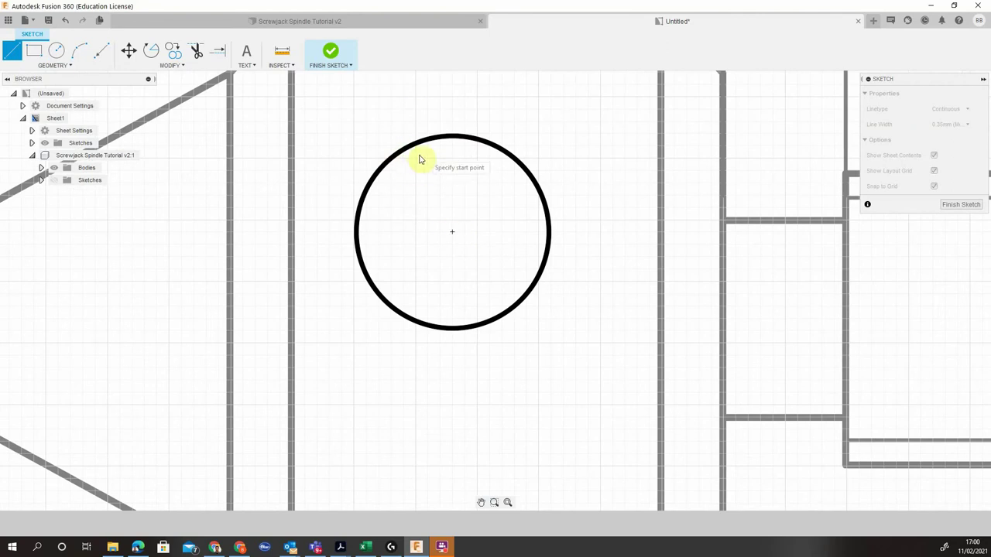
pyautogui.click(490, 145)
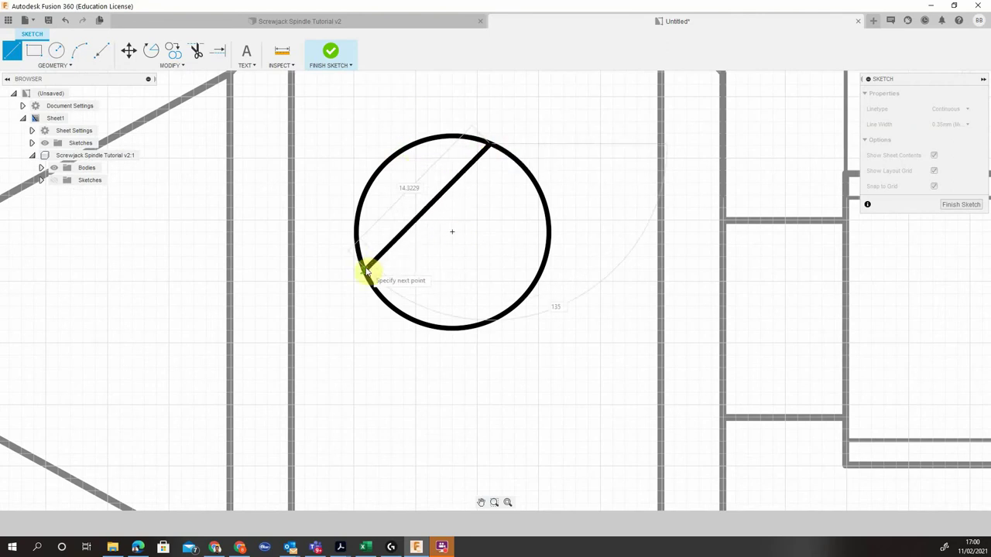
pyautogui.doubleClick(364, 270)
pyautogui.click(524, 170)
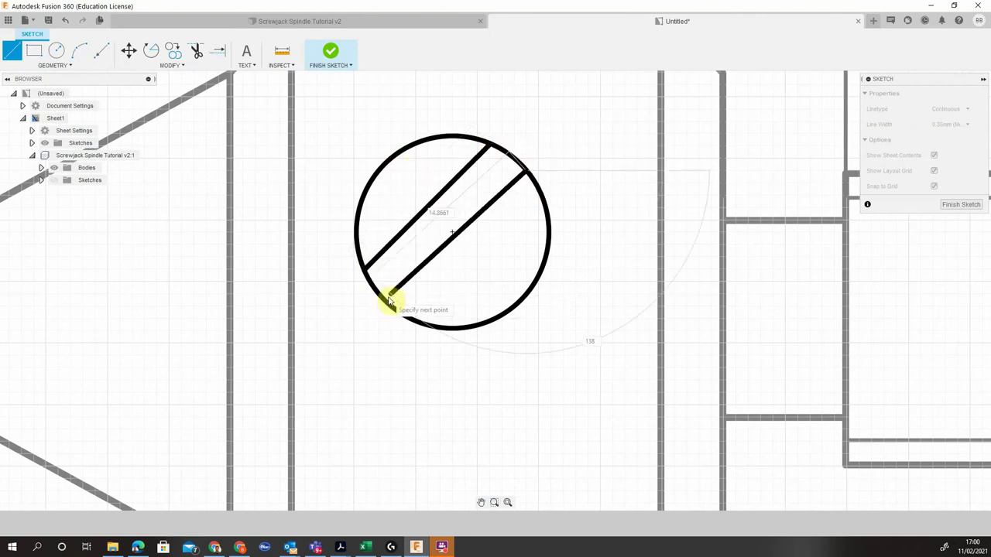
pyautogui.doubleClick(387, 303)
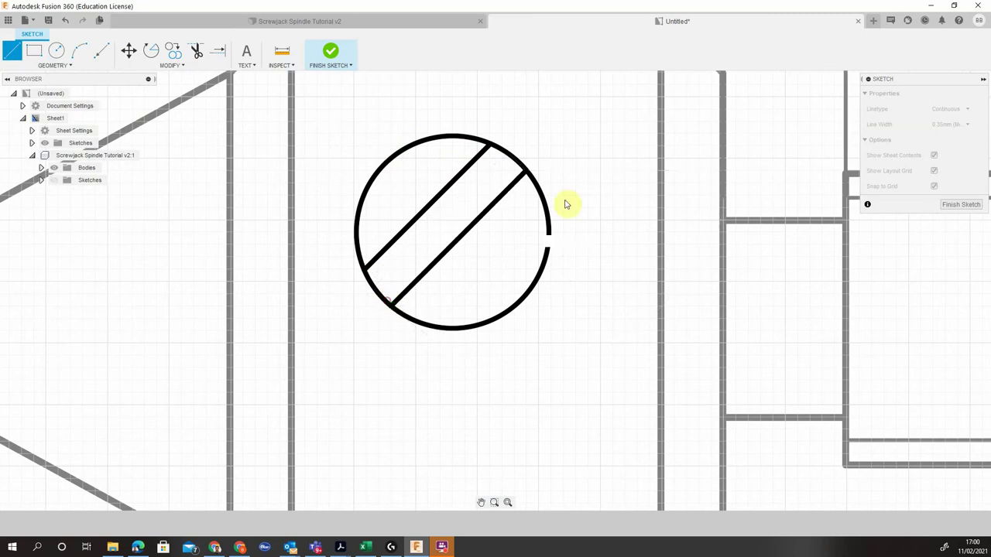
pyautogui.click(544, 212)
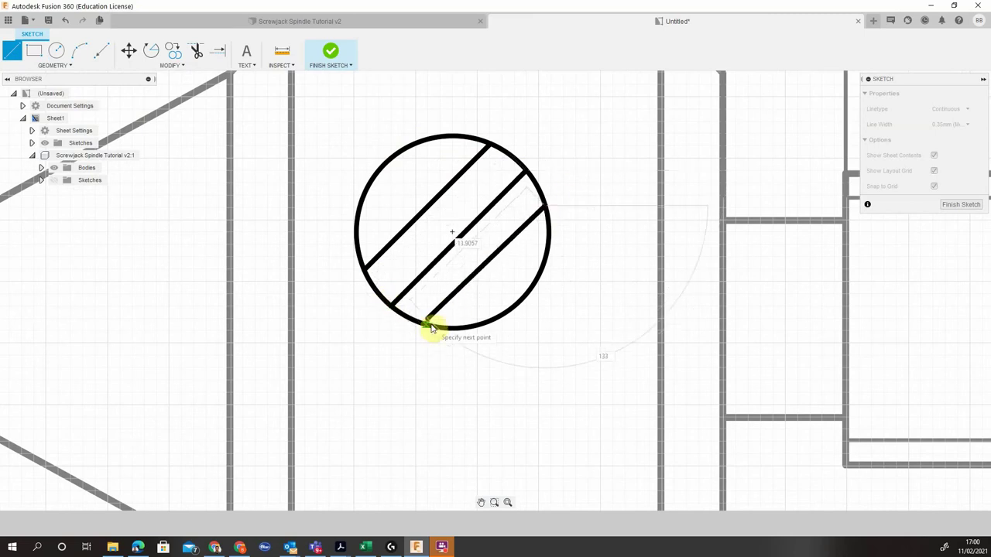
pyautogui.doubleClick(430, 329)
# - Draw three crossing hatch lines over the first set to form the criss-cross knurl
pyautogui.click(363, 196)
pyautogui.doubleClick(498, 317)
pyautogui.click(396, 162)
pyautogui.doubleClick(526, 286)
pyautogui.click(426, 140)
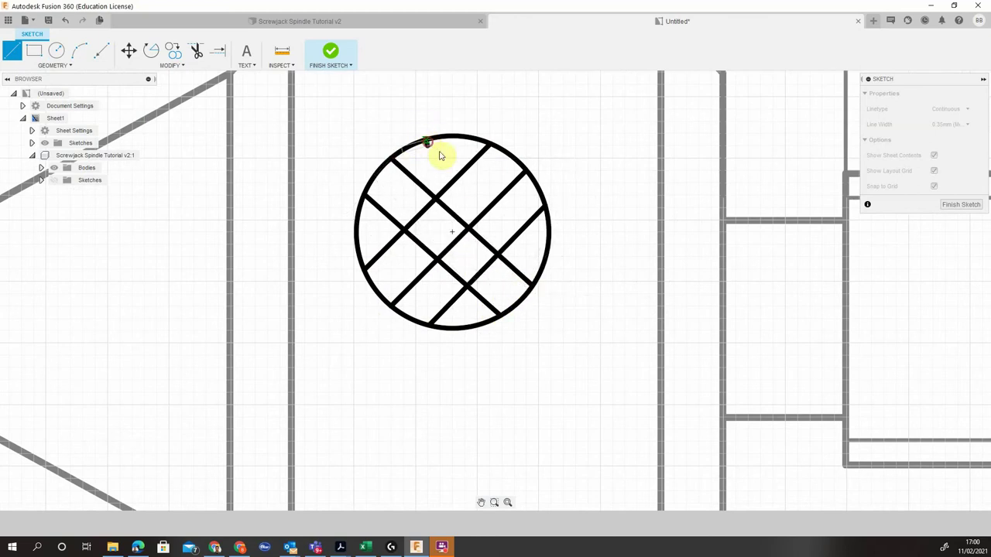
pyautogui.doubleClick(546, 248)
pyautogui.press('Escape')
# - Delete the guide circle, keeping only the hatch lines, and finish the sketch
pyautogui.click(375, 175)
pyautogui.press('Delete')
pyautogui.scroll(-8, 519, 256)
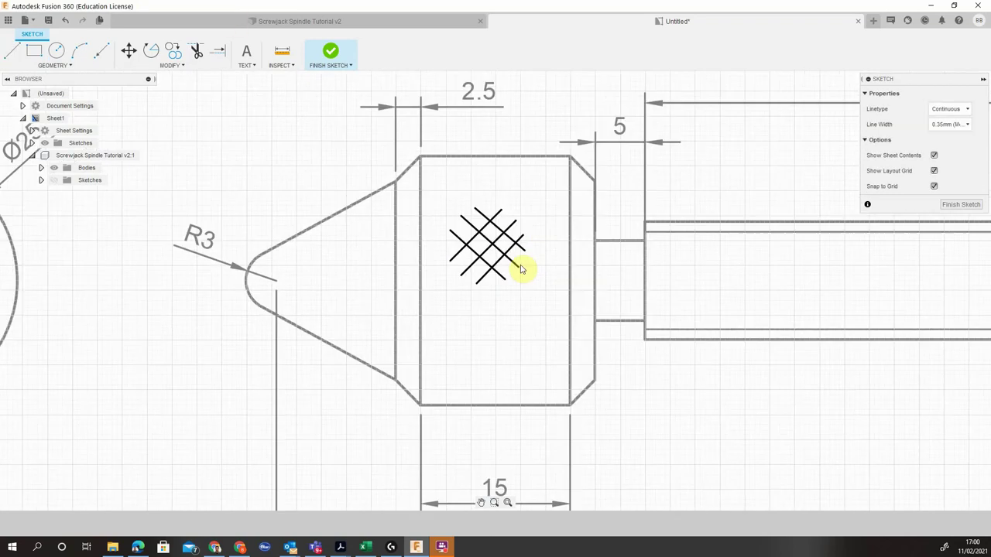
pyautogui.scroll(-2, 381, 93)
pyautogui.click(326, 55)
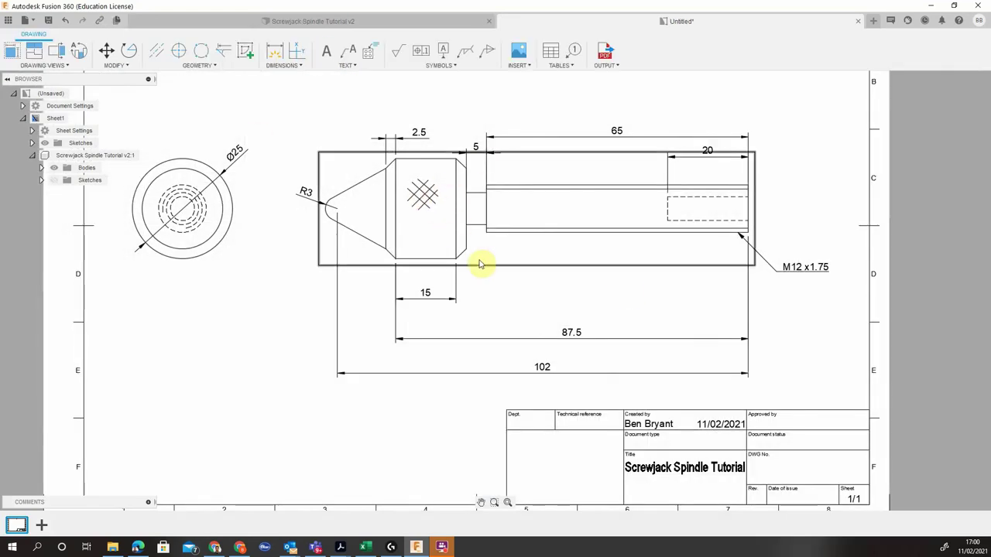
# - Place a projected end view to the right of the spindle's front view
pyautogui.scroll(-5, 480, 265)
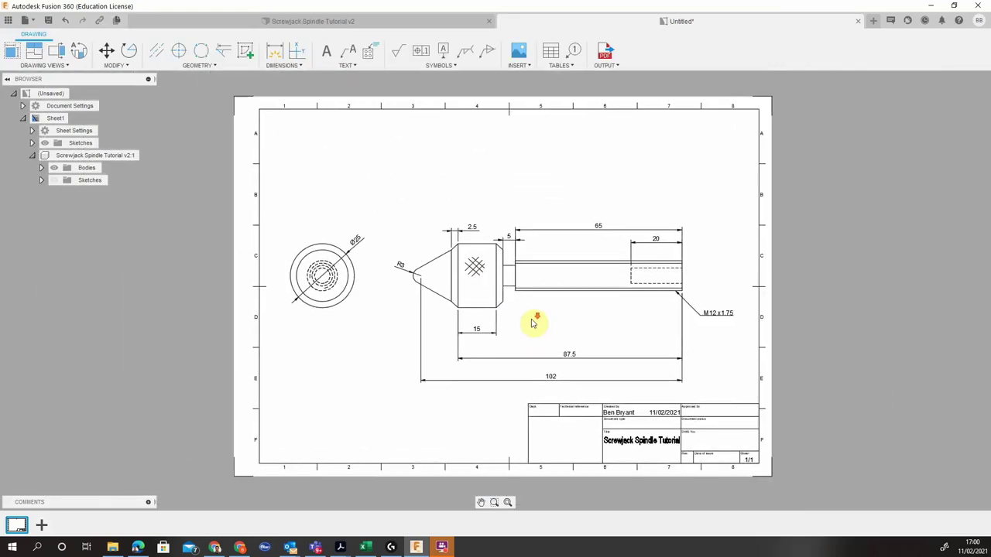
pyautogui.scroll(3, 514, 299)
pyautogui.scroll(-2, 546, 317)
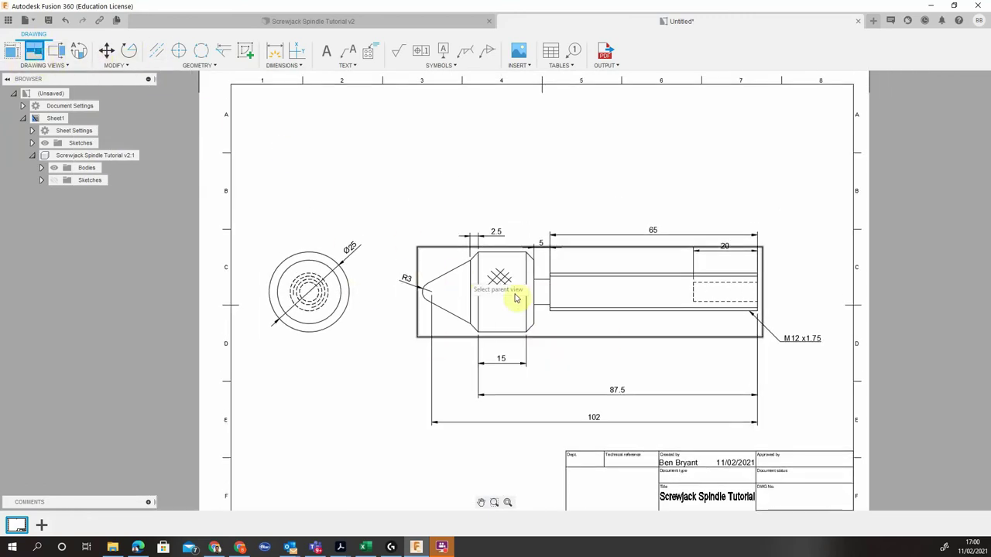
pyautogui.click(828, 292)
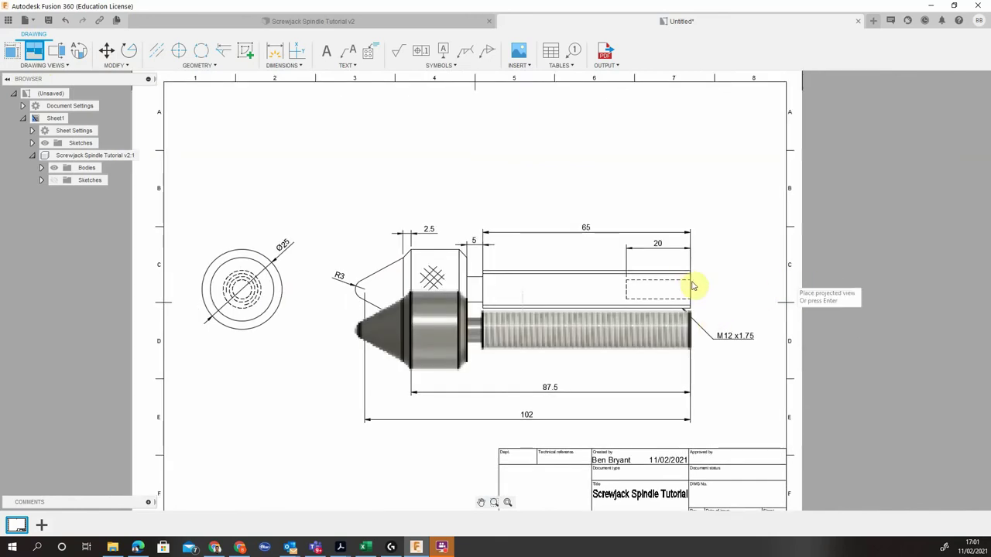
pyautogui.click(751, 288)
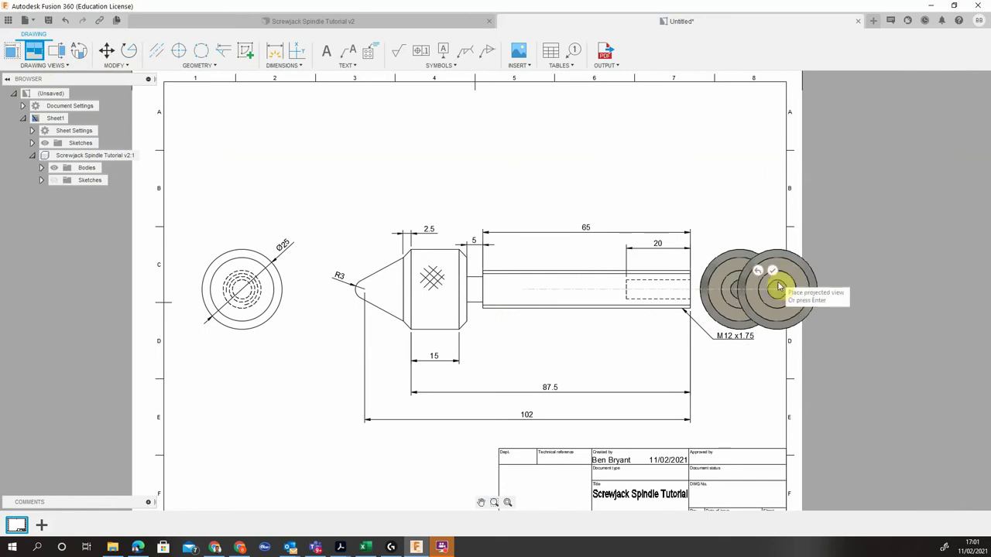
pyautogui.click(770, 270)
pyautogui.press('Return')
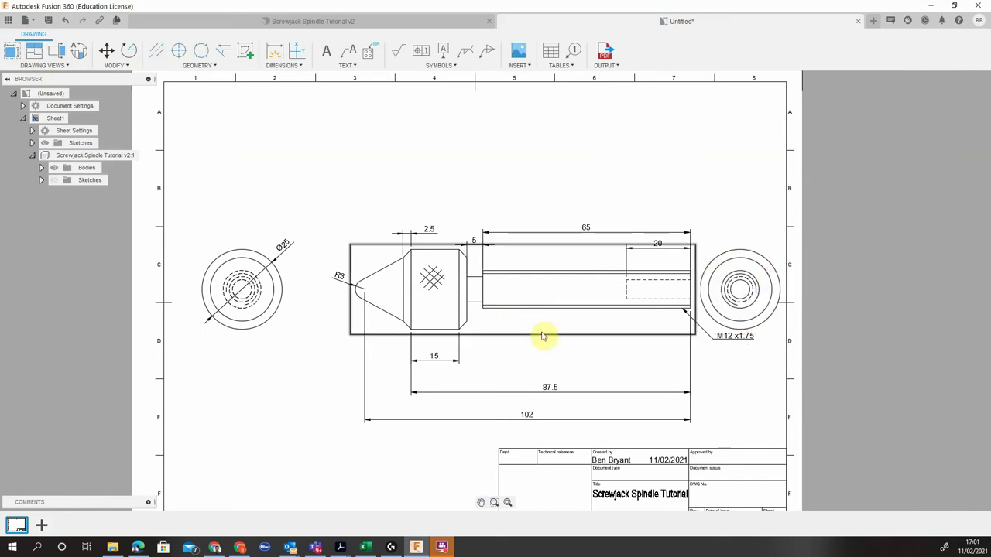
# - Shift the front view slightly left, cancel a stray line, and recentre the sheet
pyautogui.moveTo(542, 337); pyautogui.dragTo(510, 334)
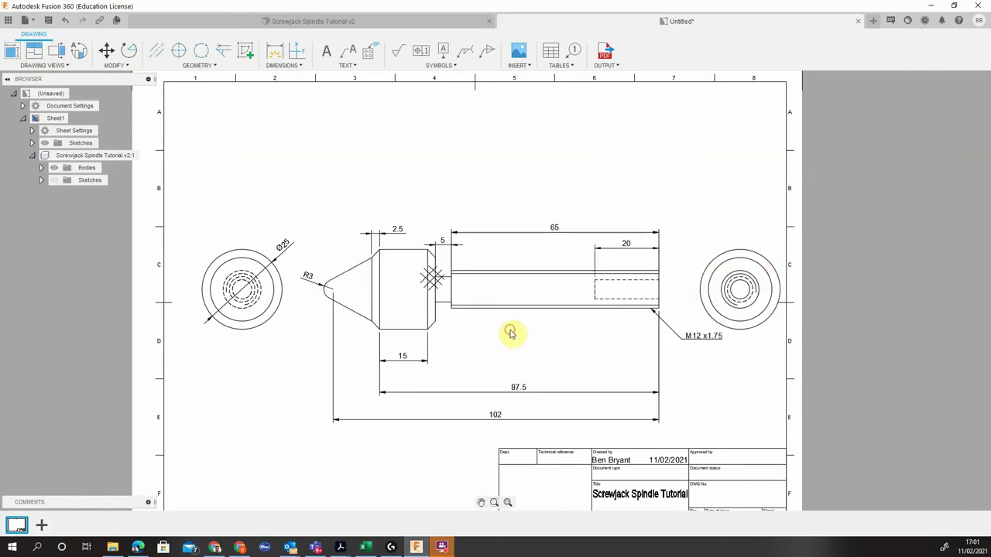
pyautogui.click(432, 281)
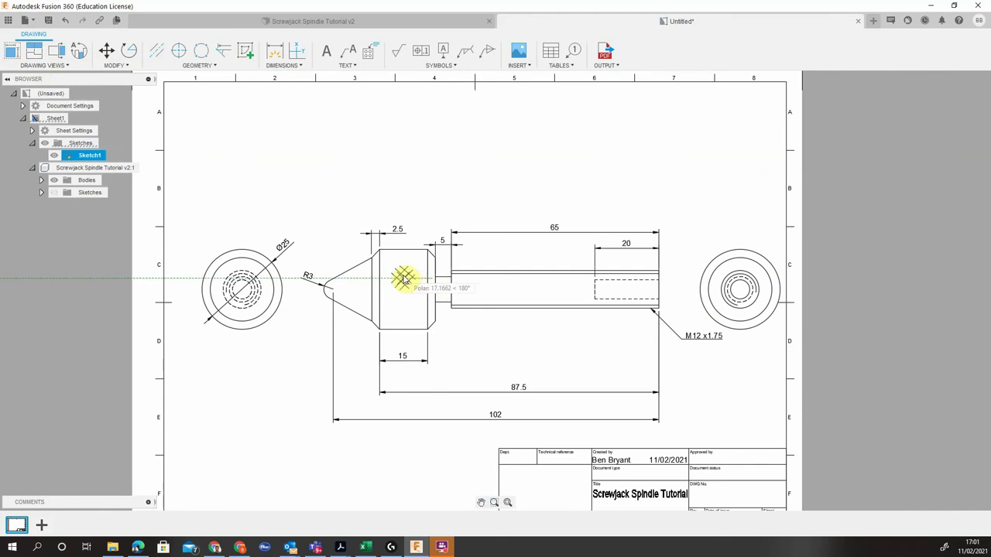
pyautogui.press('Escape')
pyautogui.moveTo(748, 390)
pyautogui.mouseDown(button='middle')
pyautogui.moveTo(743, 371)
pyautogui.moveTo(791, 316)
pyautogui.moveTo(819, 358)
pyautogui.mouseUp(button='middle')
pyautogui.scroll(-2, 814, 358)
pyautogui.scroll(-1, 790, 309)
pyautogui.moveTo(790, 310)
pyautogui.mouseDown(button='middle')
pyautogui.moveTo(803, 349)
pyautogui.moveTo(766, 344)
pyautogui.mouseUp(button='middle')
pyautogui.scroll(-1, 805, 363)
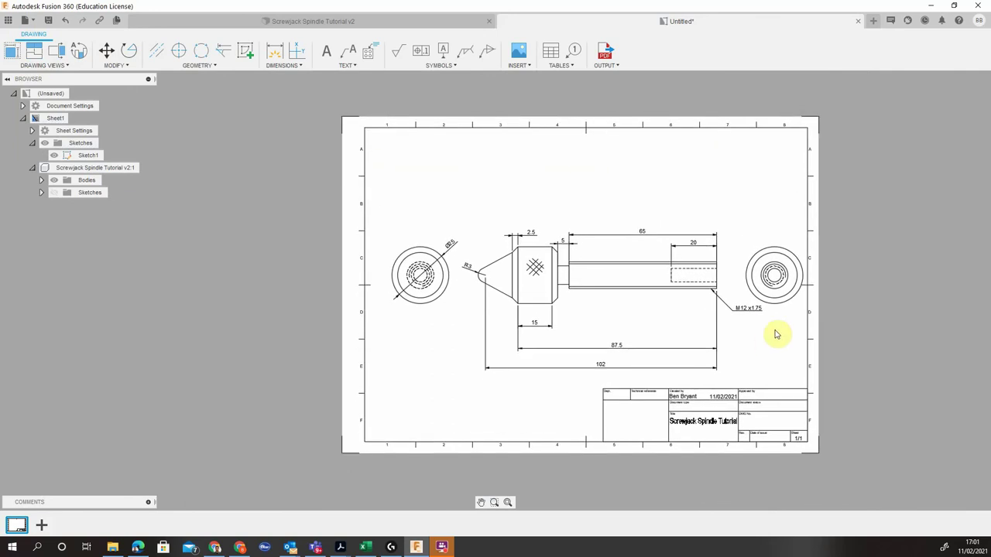